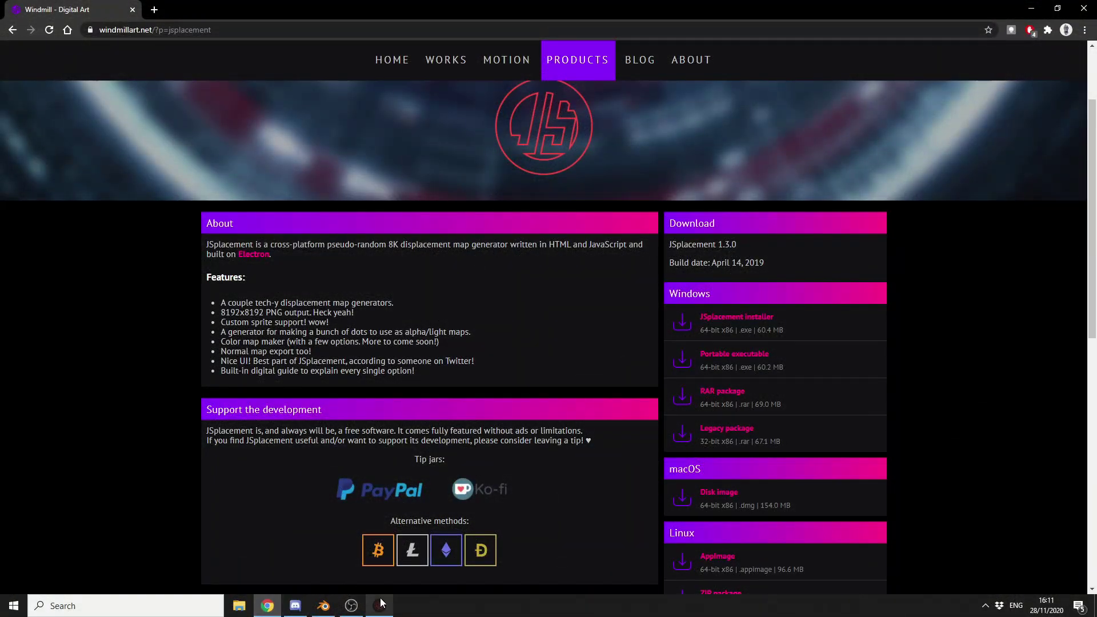
Launch JSplacement and generate a map from the JSplacement 2 generator's Crap Pack sprites
{"action": "left_click", "coordinate": [379, 605]}
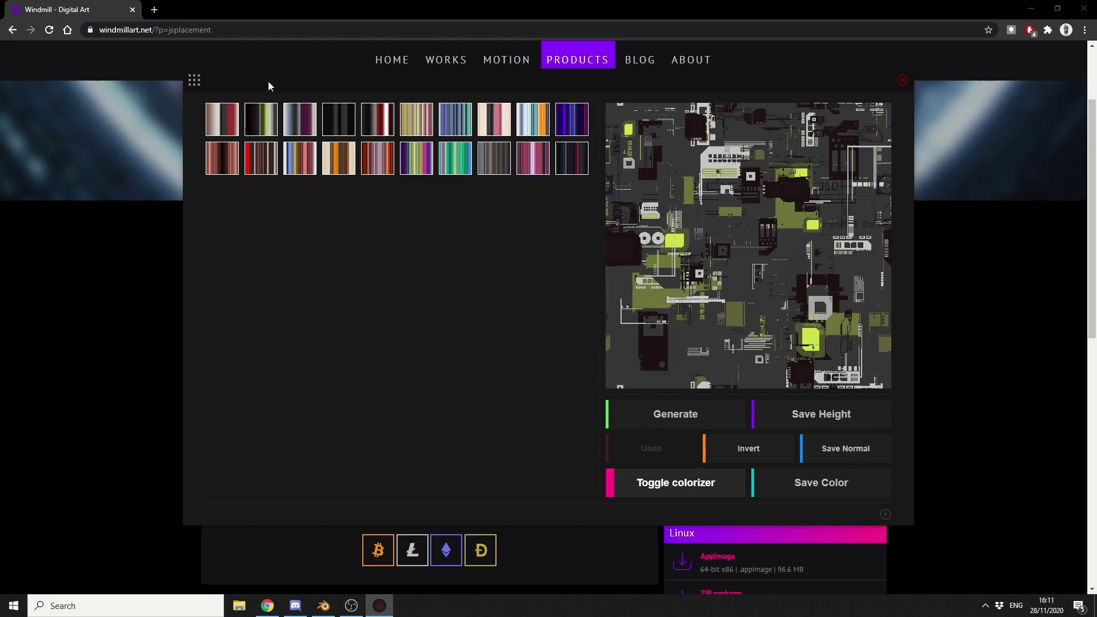
{"action": "left_click", "coordinate": [195, 80]}
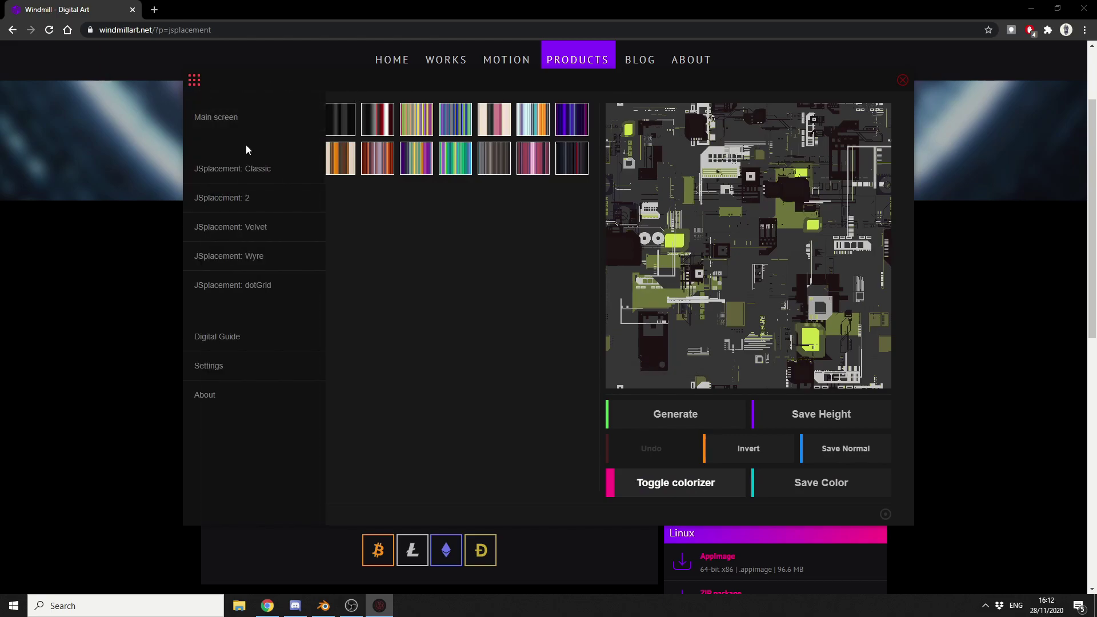
{"action": "left_click", "coordinate": [226, 198]}
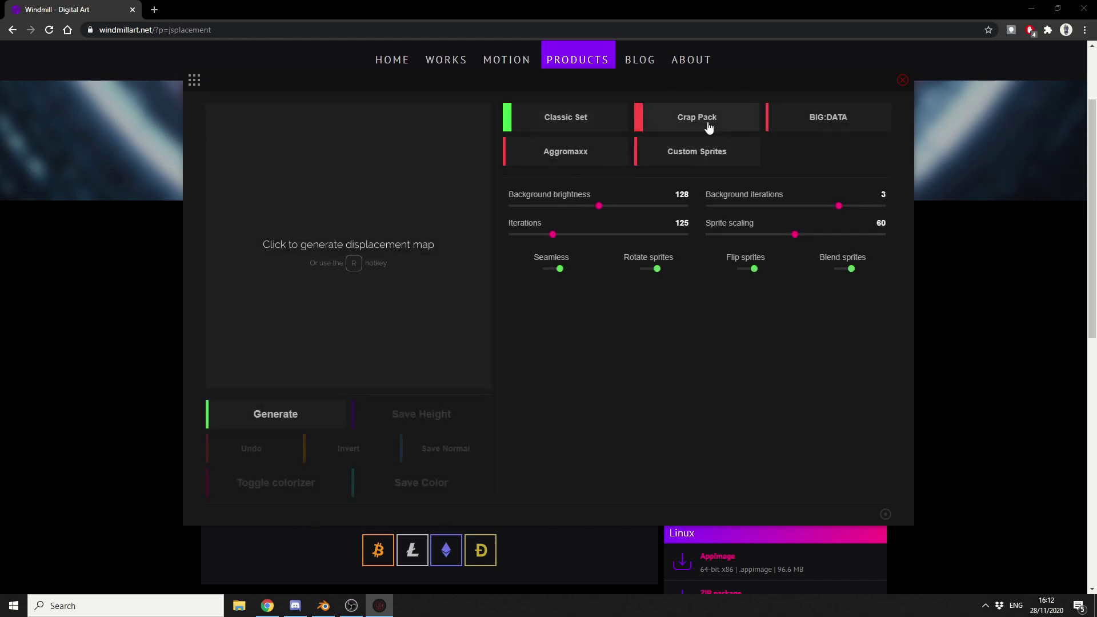
{"action": "left_click", "coordinate": [707, 125]}
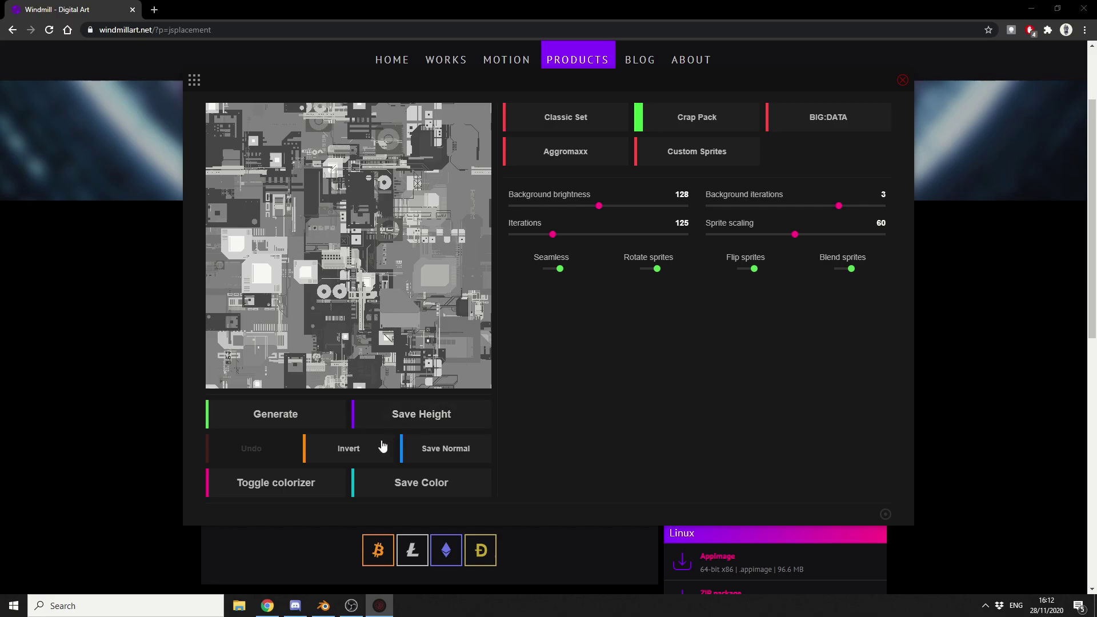
Recolour the map with a yellow-green colorizer preset, then return to Blender
{"action": "left_click", "coordinate": [317, 489]}
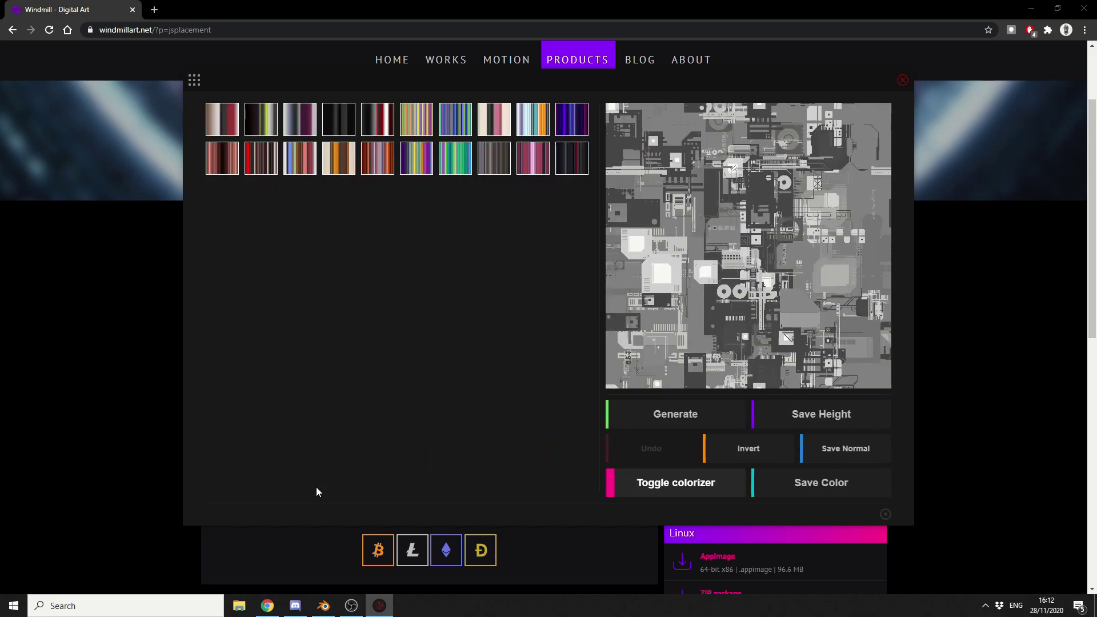
{"action": "left_click", "coordinate": [260, 127]}
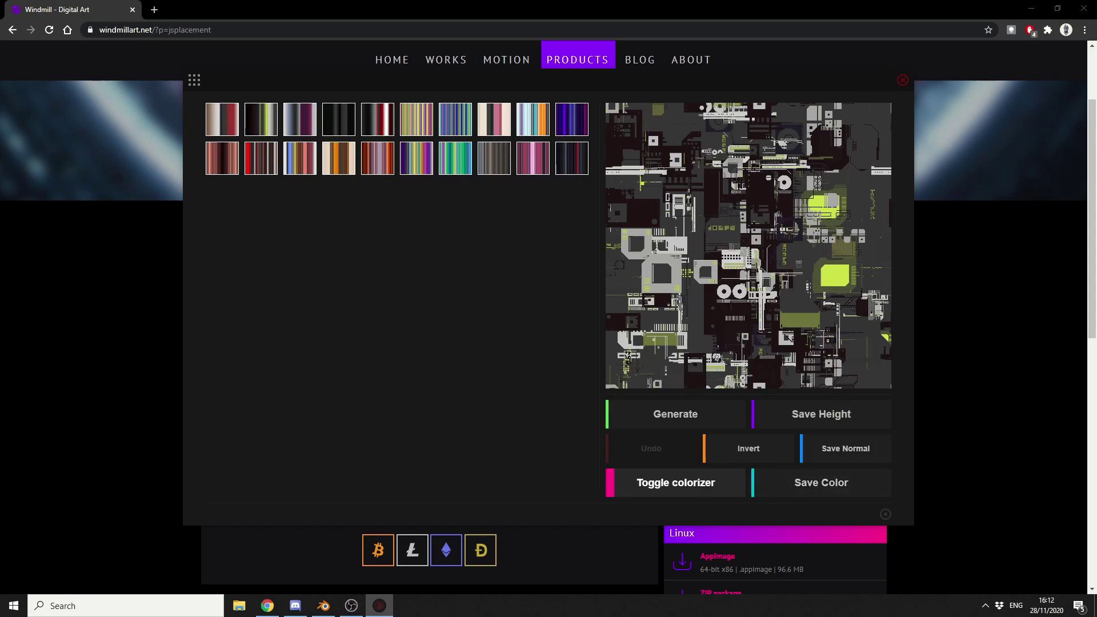
{"action": "left_click", "coordinate": [323, 606]}
Replace the default cube with a new mesh plane
{"action": "scroll", "coordinate": [468, 421], "scroll_direction": "up", "scroll_amount": 3}
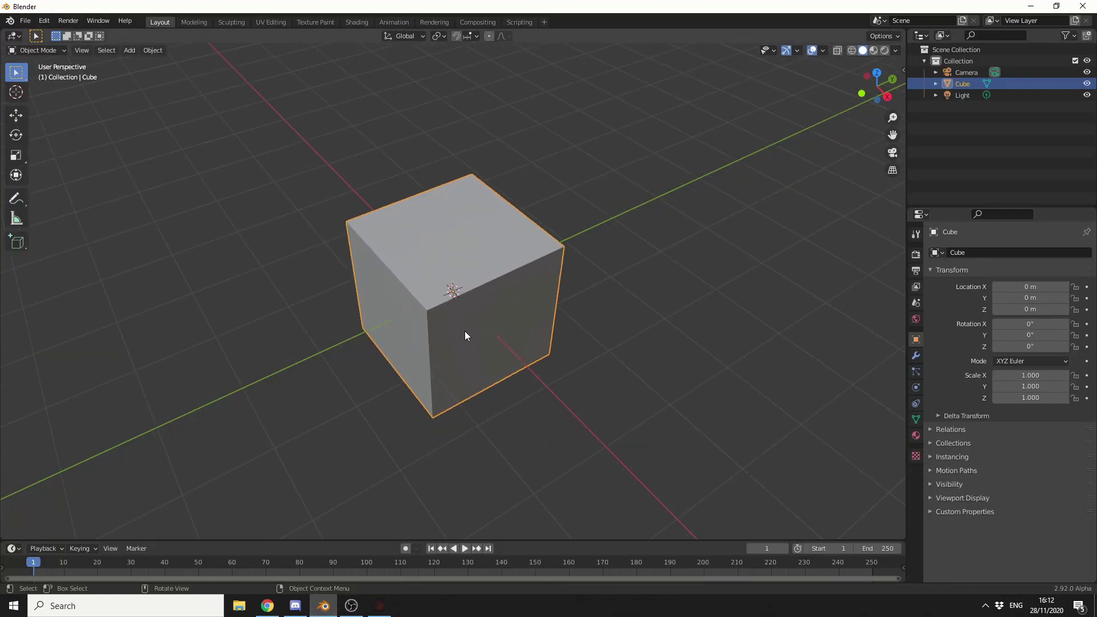
{"action": "key", "text": "Delete"}
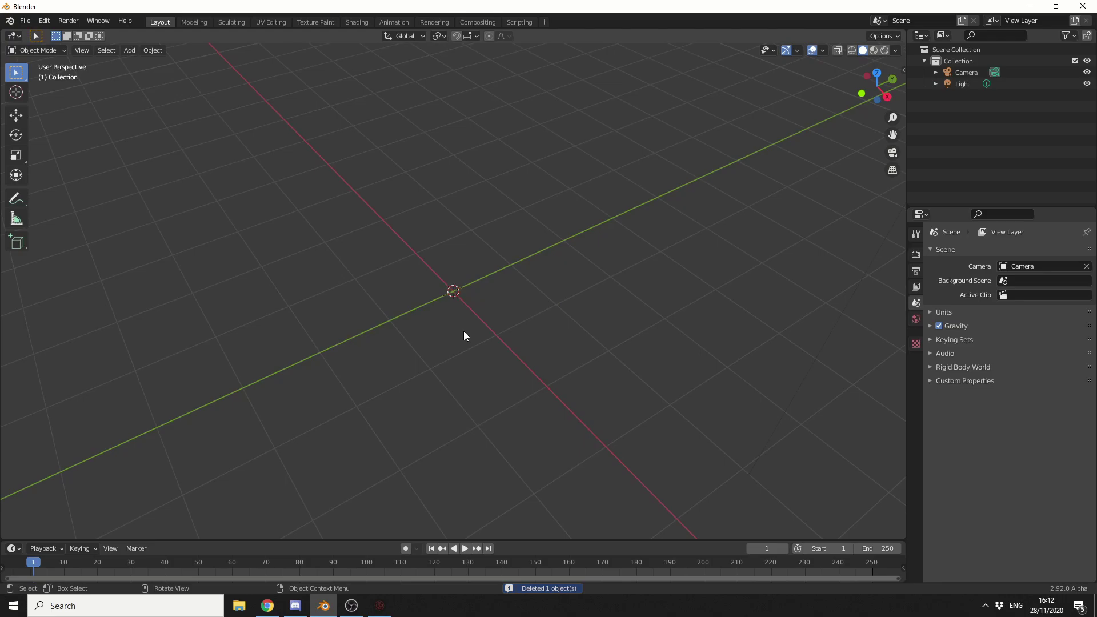
{"action": "key", "text": "shift+a"}
{"action": "mouse_move", "coordinate": [464, 332]}
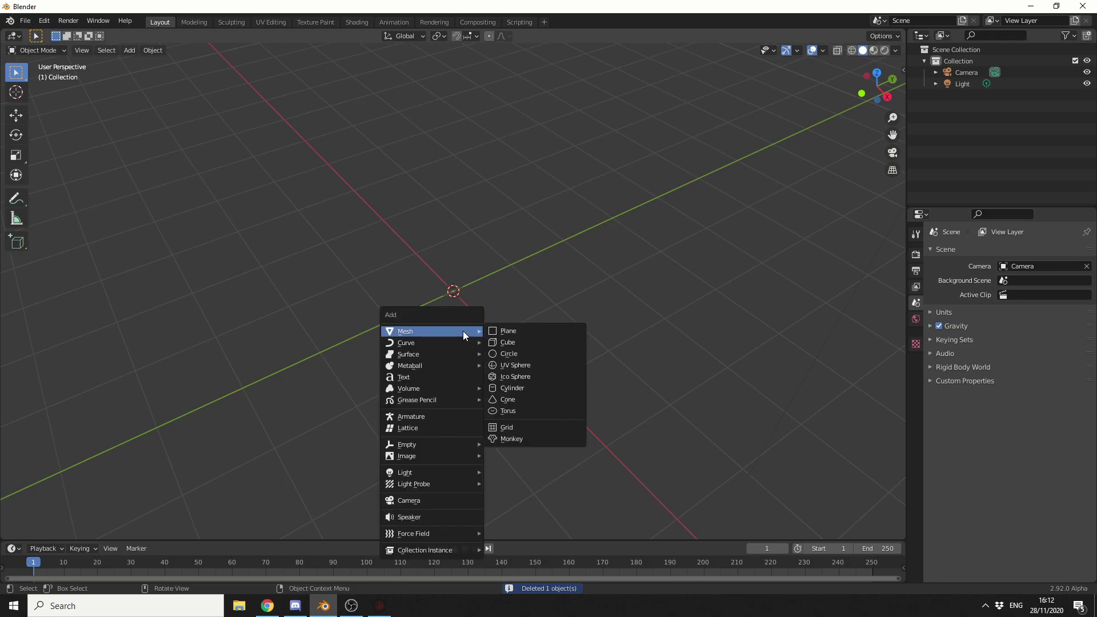
{"action": "left_click", "coordinate": [532, 331]}
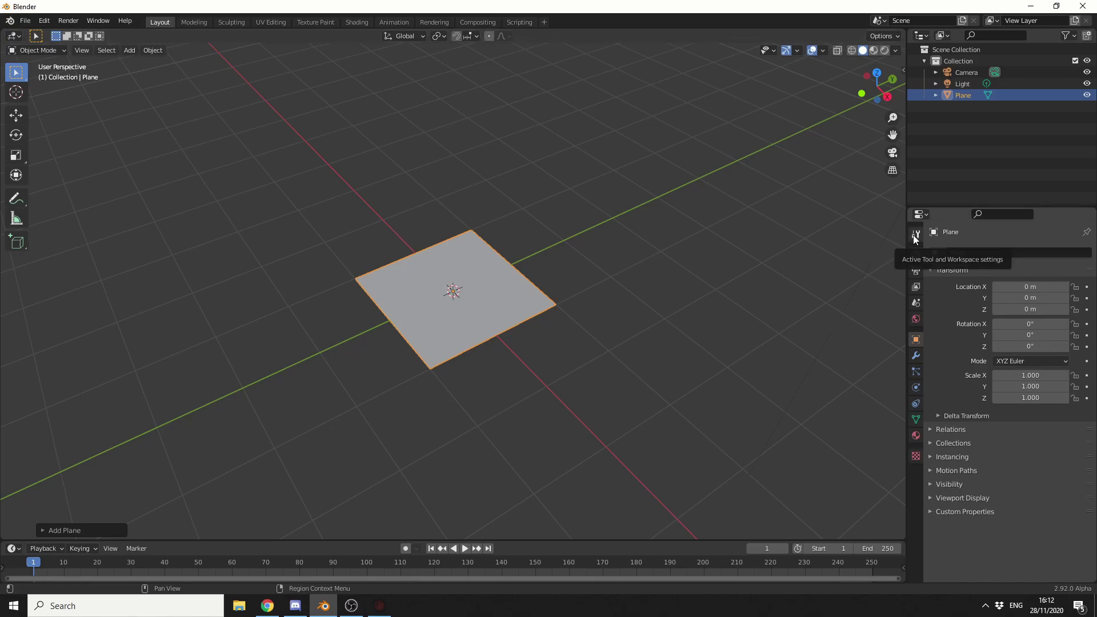
Set the render engine to Cycles with the Experimental feature set on the CPU
{"action": "left_click", "coordinate": [917, 254]}
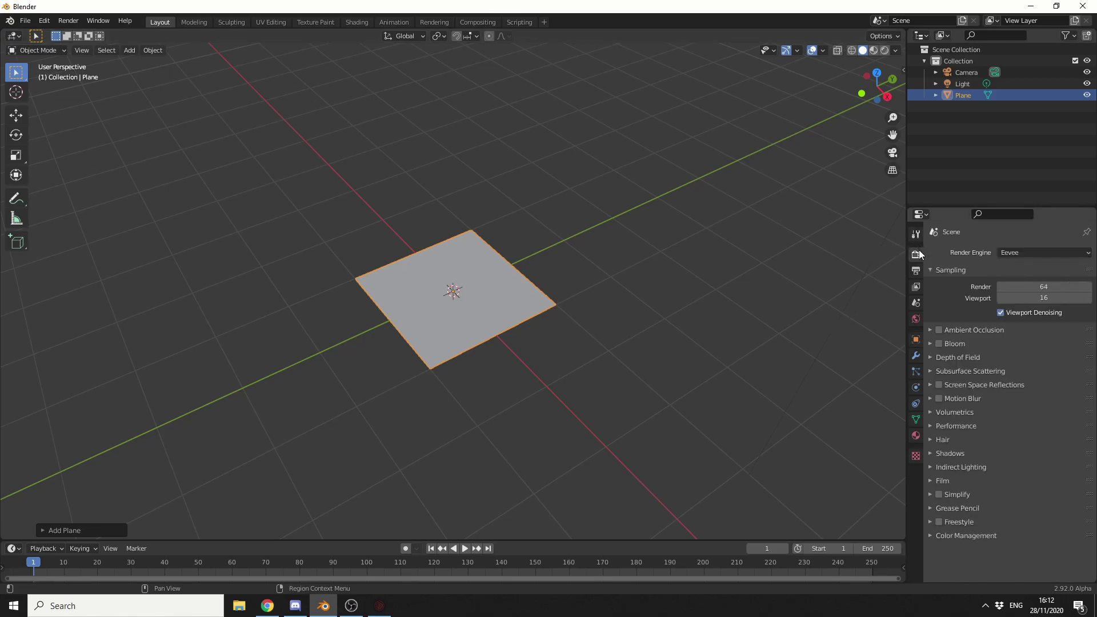
{"action": "left_click", "coordinate": [1023, 256]}
{"action": "left_click", "coordinate": [1019, 290]}
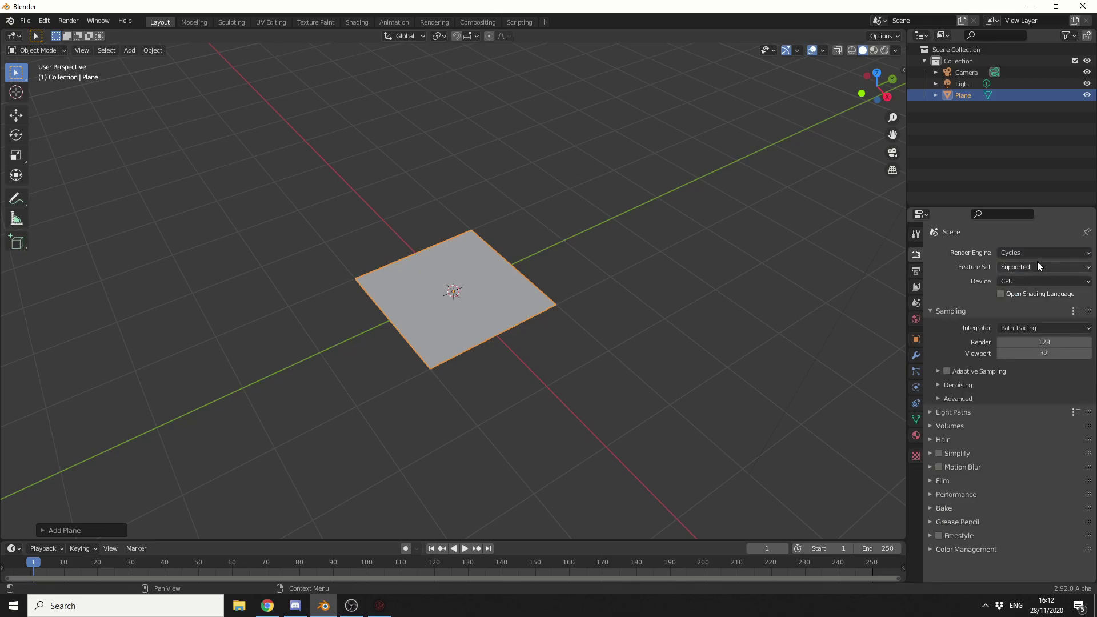
{"action": "left_click", "coordinate": [1033, 266]}
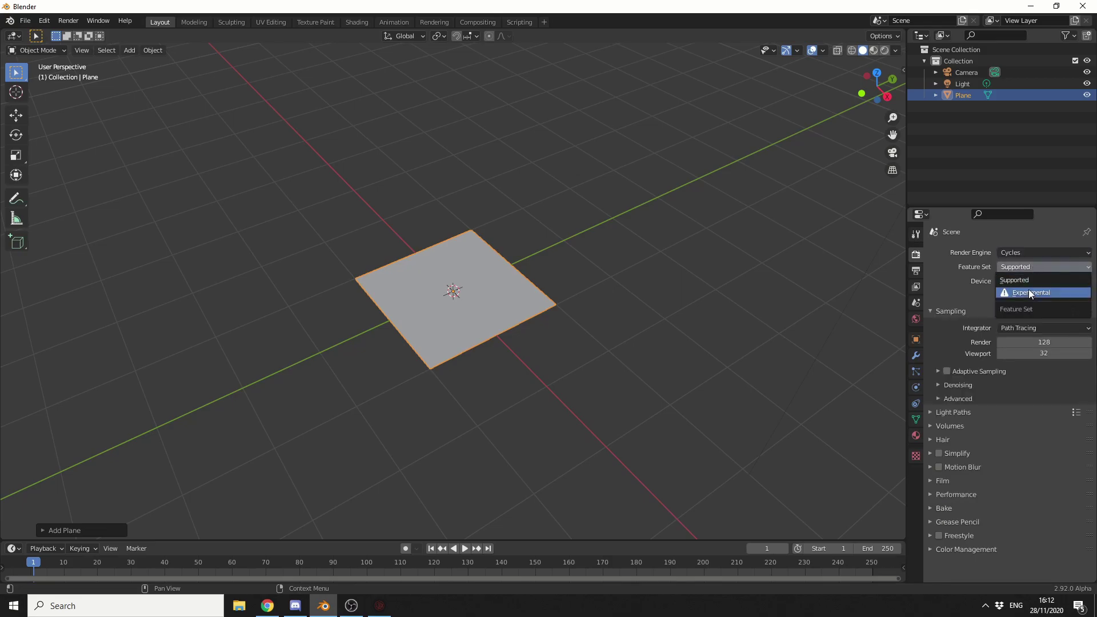
{"action": "left_click", "coordinate": [1028, 289]}
{"action": "left_click", "coordinate": [1017, 282]}
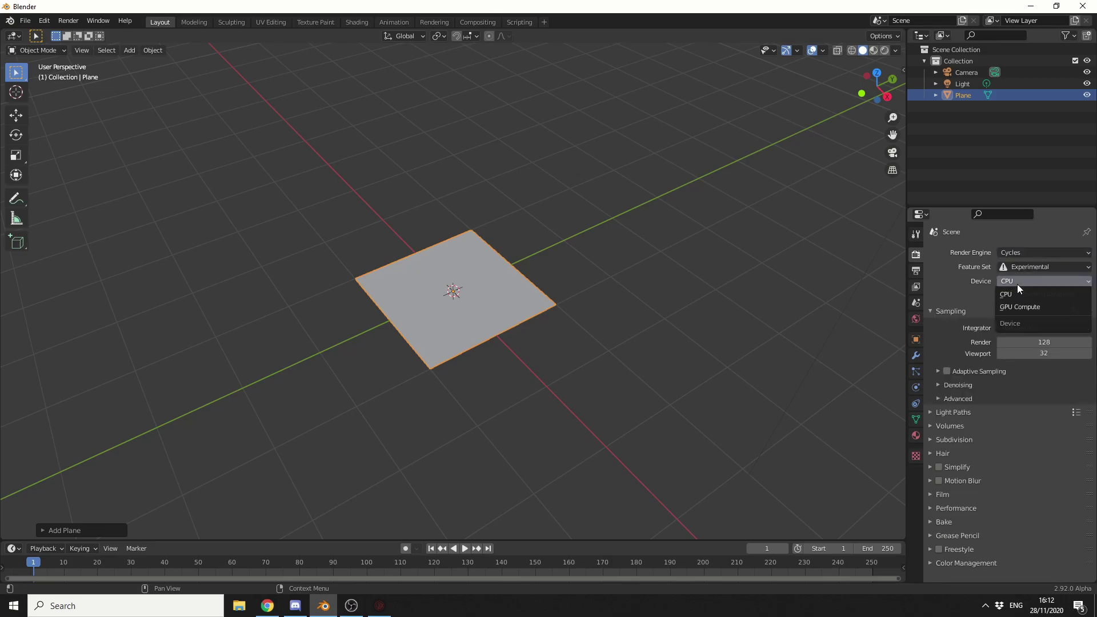
{"action": "left_click", "coordinate": [800, 294]}
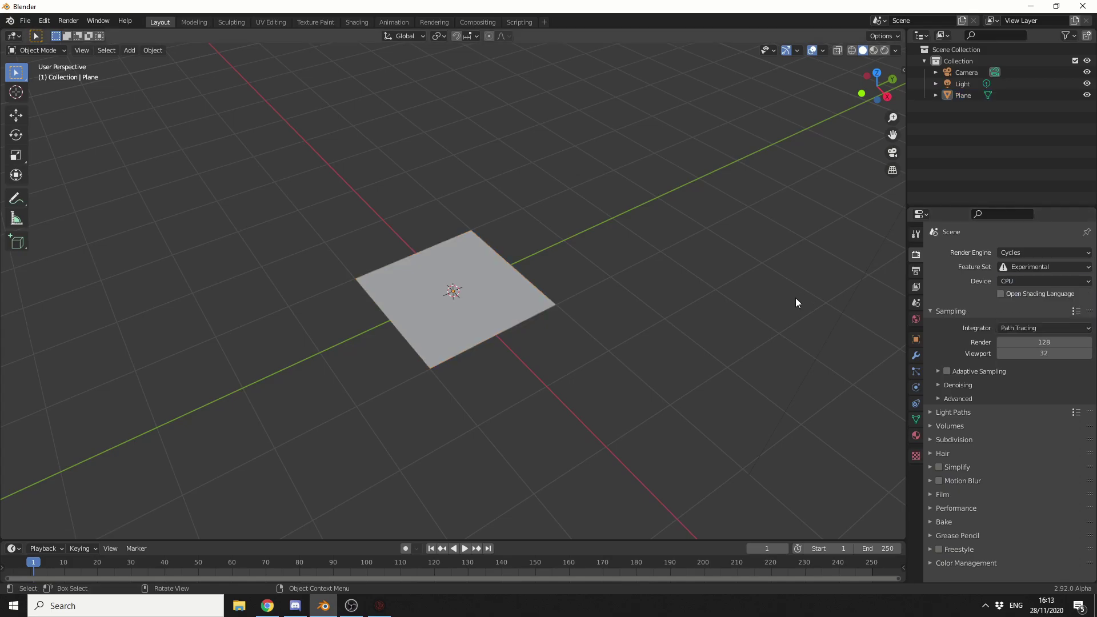
Add a Simple Subdivision Surface modifier with Adaptive Subdivision and scale the plane about 1.4 times
{"action": "left_click", "coordinate": [543, 296]}
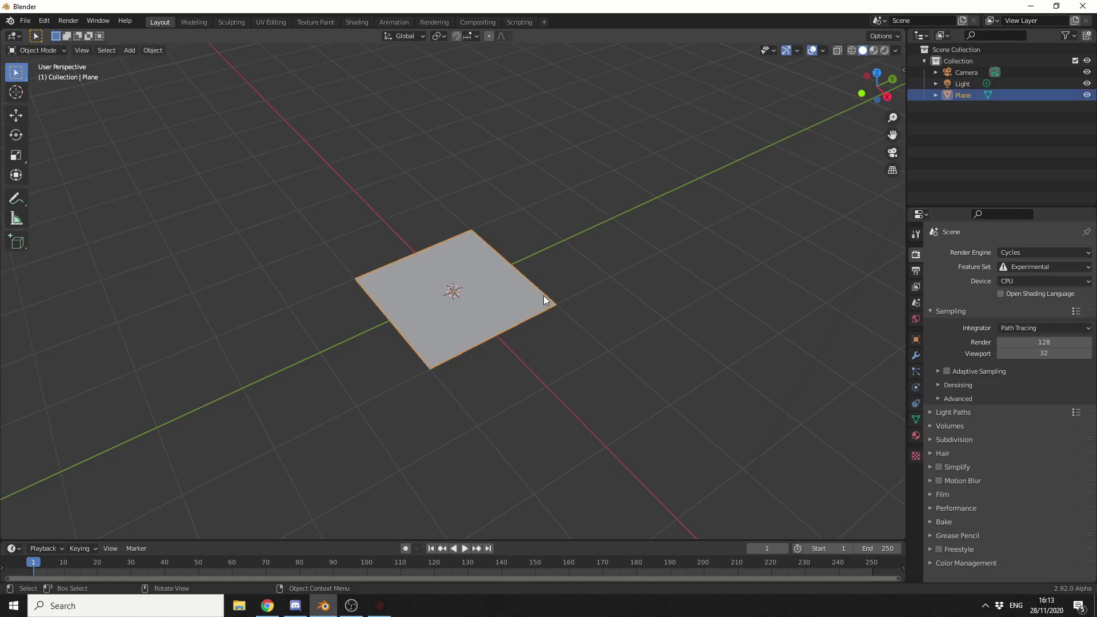
{"action": "left_click", "coordinate": [915, 358]}
{"action": "left_click", "coordinate": [972, 253]}
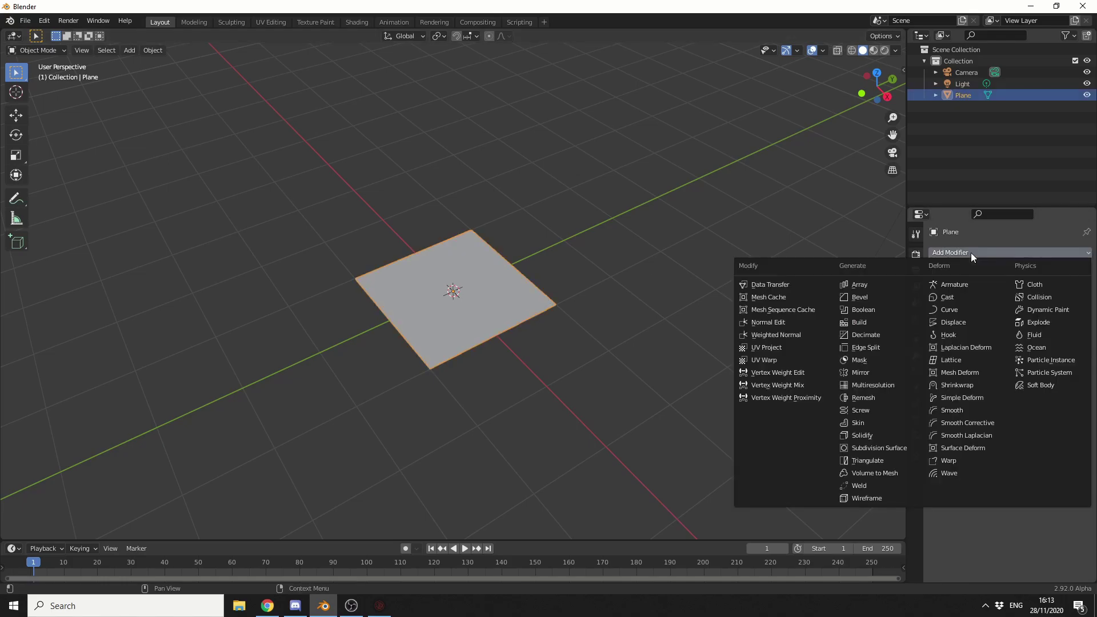
{"action": "left_click", "coordinate": [870, 447]}
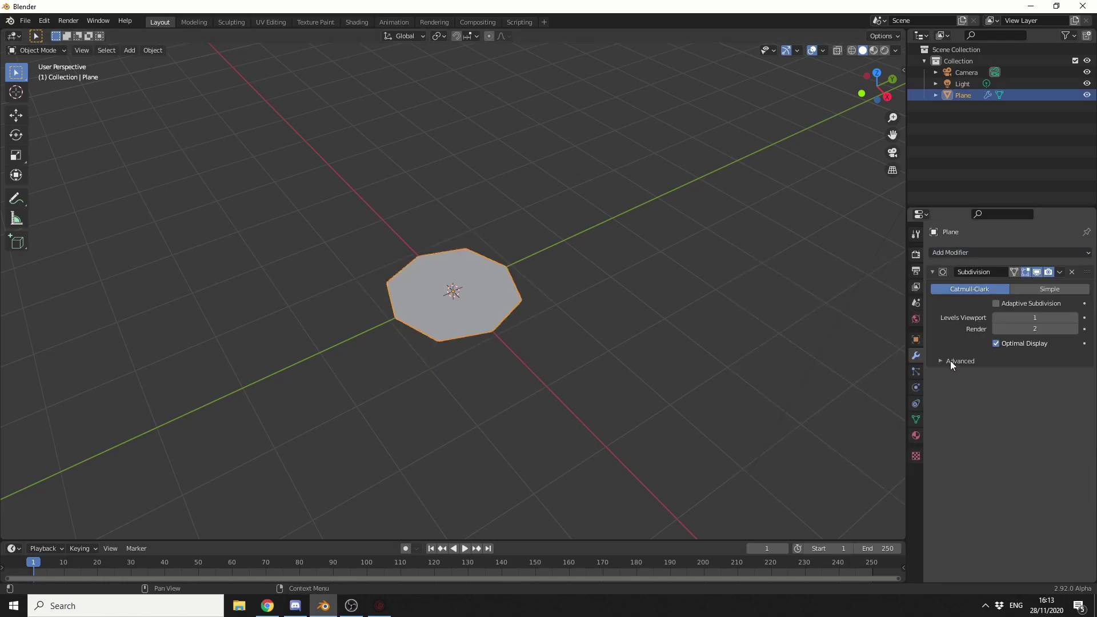
{"action": "left_click", "coordinate": [1018, 304]}
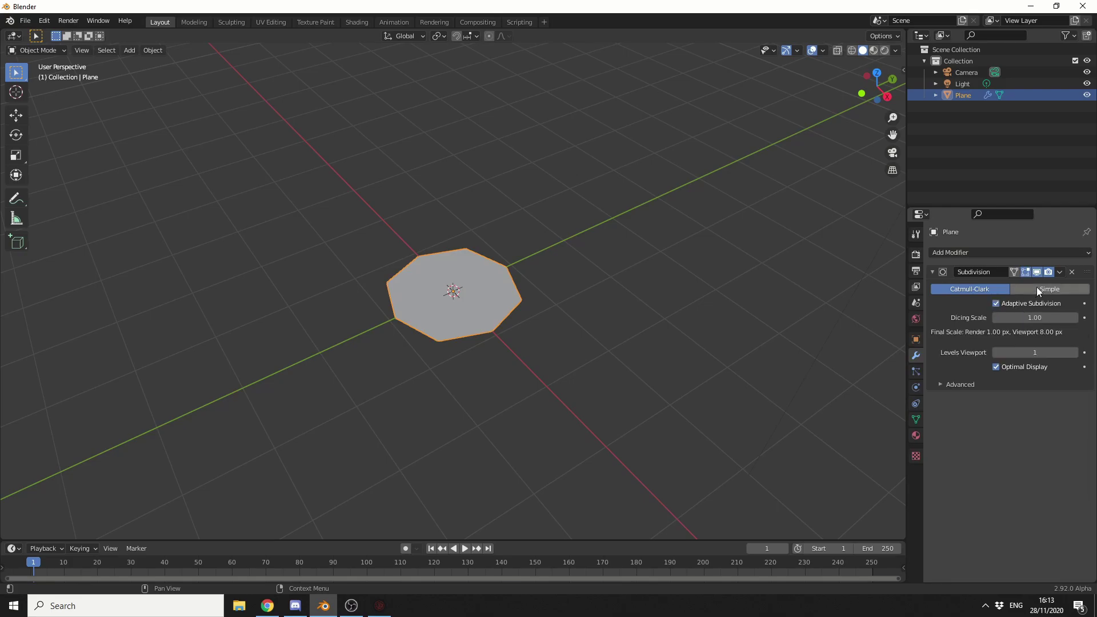
{"action": "left_click", "coordinate": [1036, 287]}
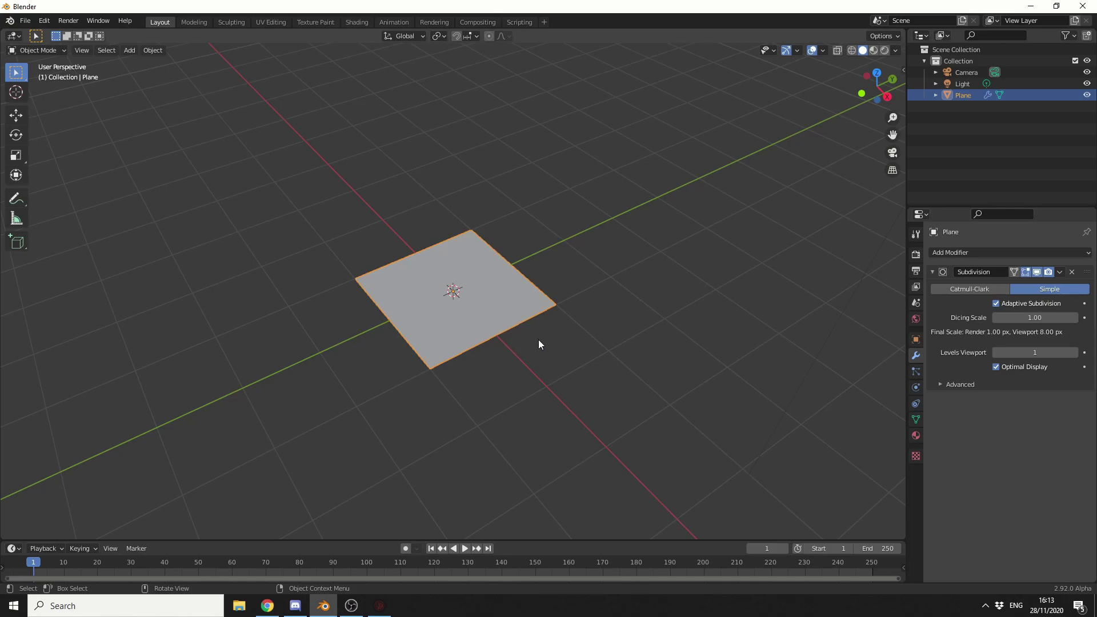
{"action": "key", "text": "s"}
{"action": "left_click", "coordinate": [571, 370]}
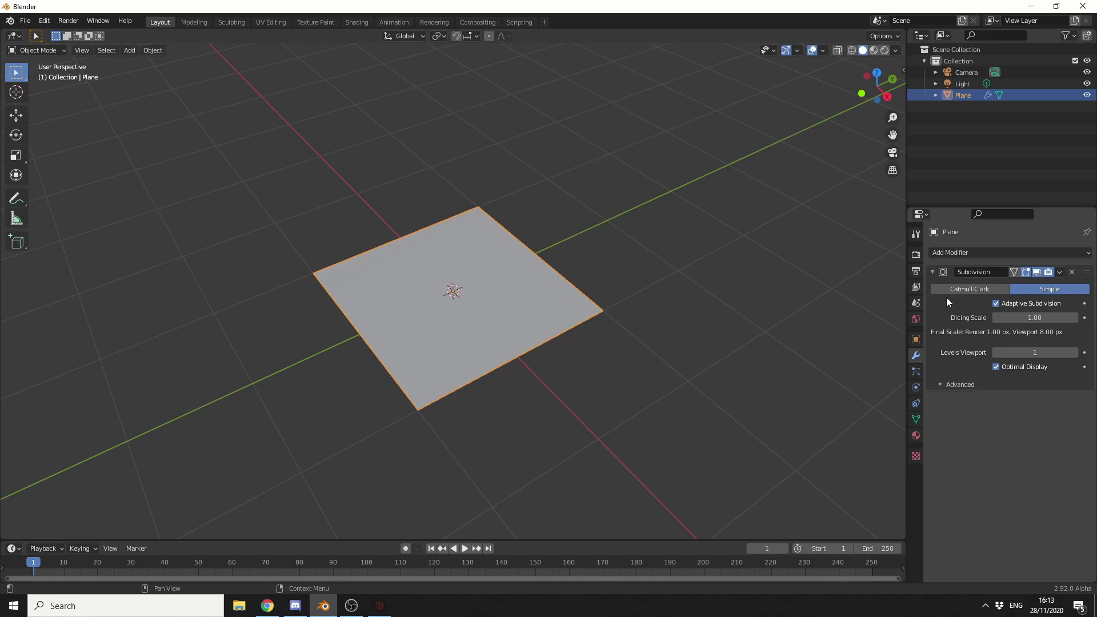
Set the Cycles render dicing rate to 0.5 px and Max Subdivisions to 16
{"action": "left_click", "coordinate": [915, 254]}
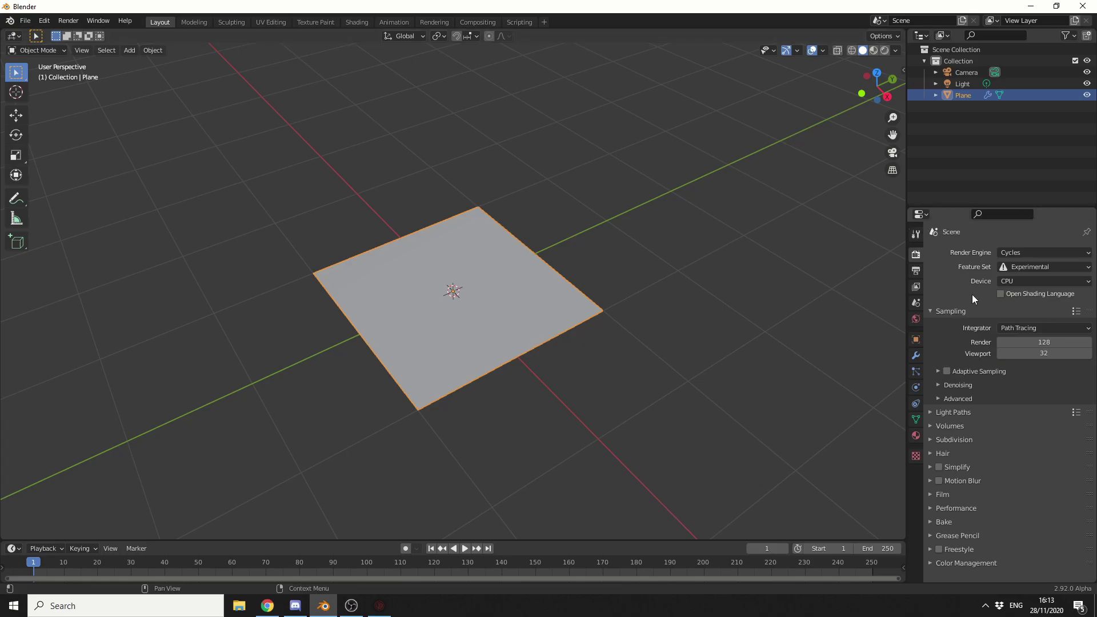
{"action": "left_click", "coordinate": [951, 439]}
{"action": "scroll", "coordinate": [981, 409], "scroll_direction": "down", "scroll_amount": 2}
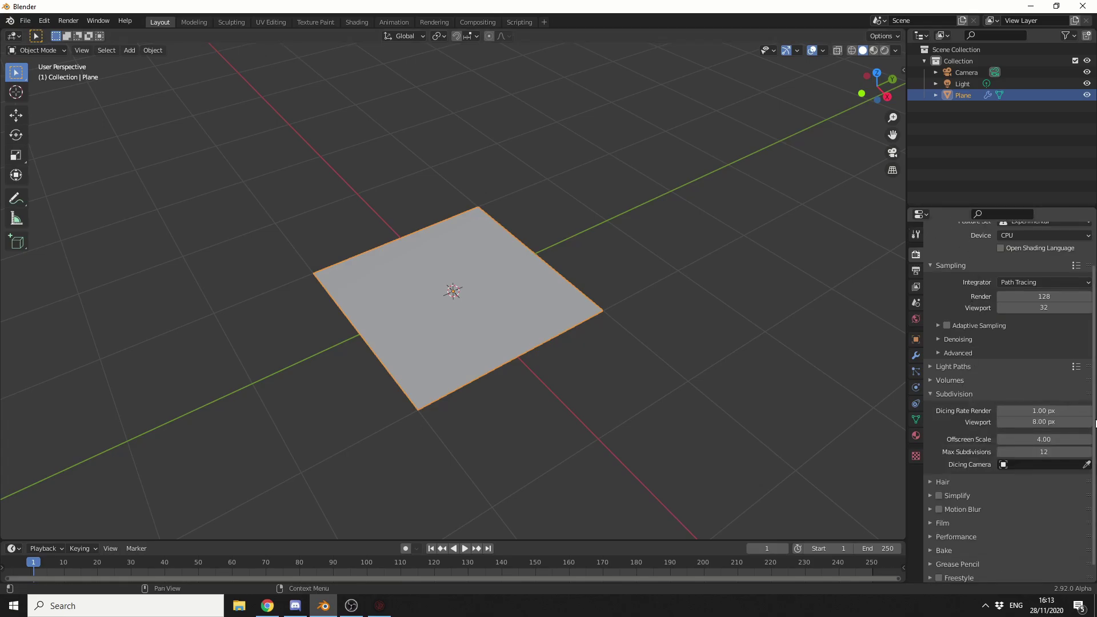
{"action": "left_click", "coordinate": [1065, 411]}
{"action": "type", "text": "0."}
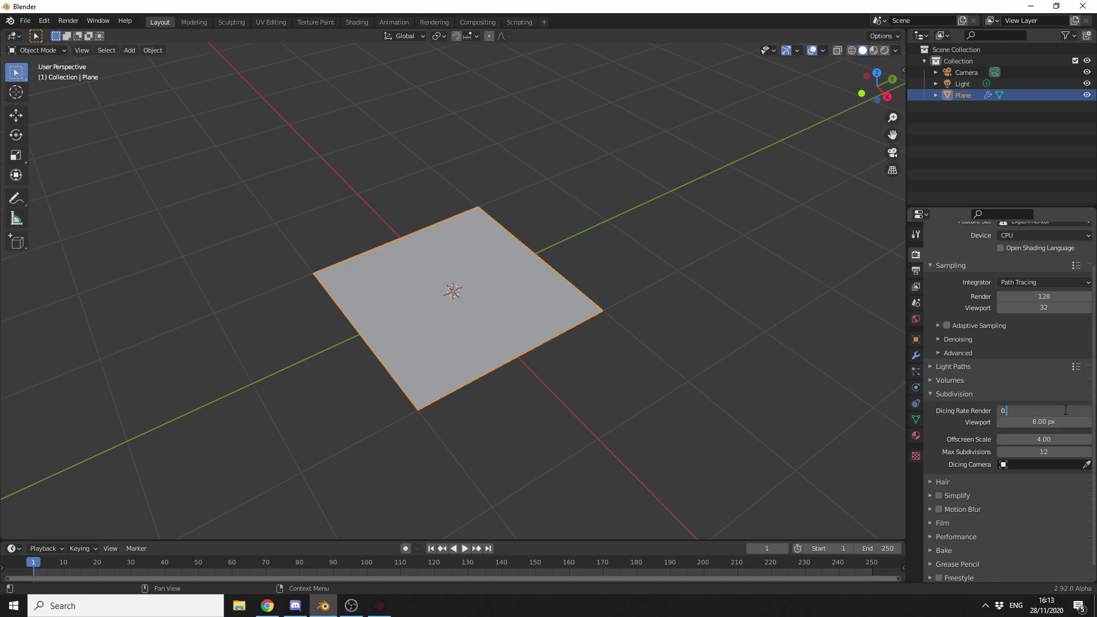
{"action": "type", "text": "5"}
{"action": "key", "text": "Return"}
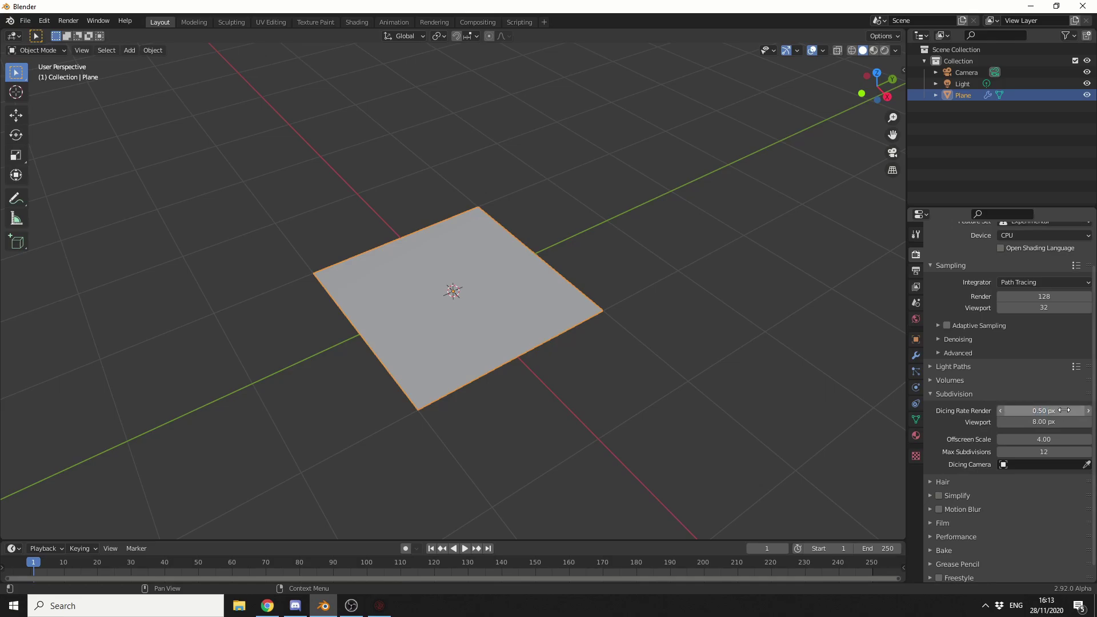
{"action": "left_click", "coordinate": [1027, 453]}
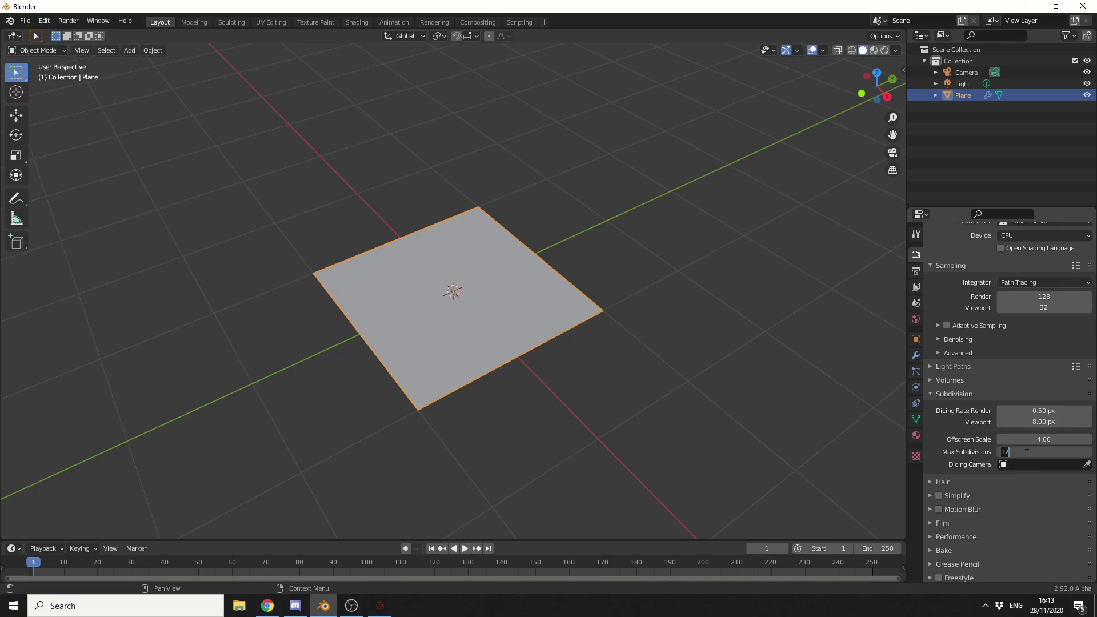
{"action": "type", "text": "16"}
{"action": "key", "text": "Return"}
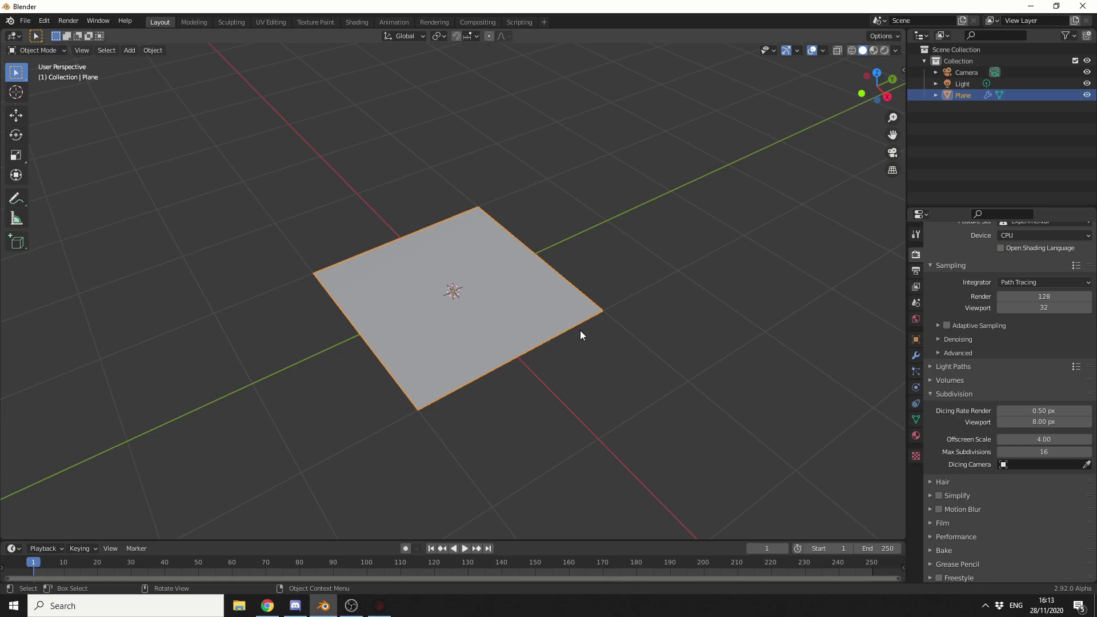
In the Shading workspace, merge the file browser into the viewport and create Material.001 for the plane
{"action": "left_click", "coordinate": [357, 21]}
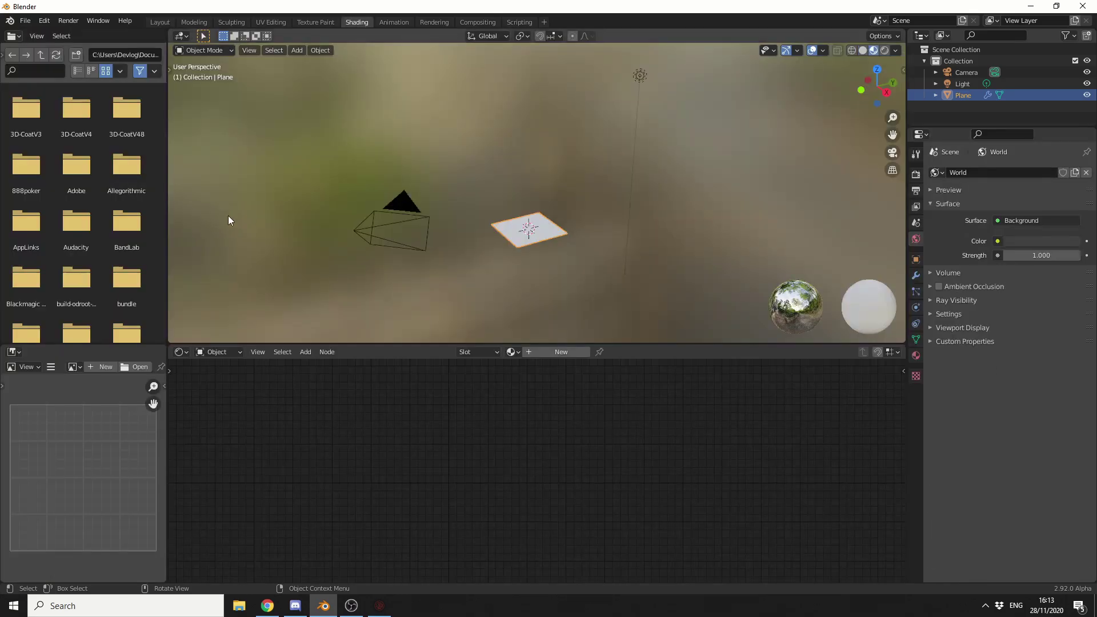
{"action": "right_click", "coordinate": [167, 235]}
{"action": "left_click", "coordinate": [163, 233]}
{"action": "left_click", "coordinate": [132, 227]}
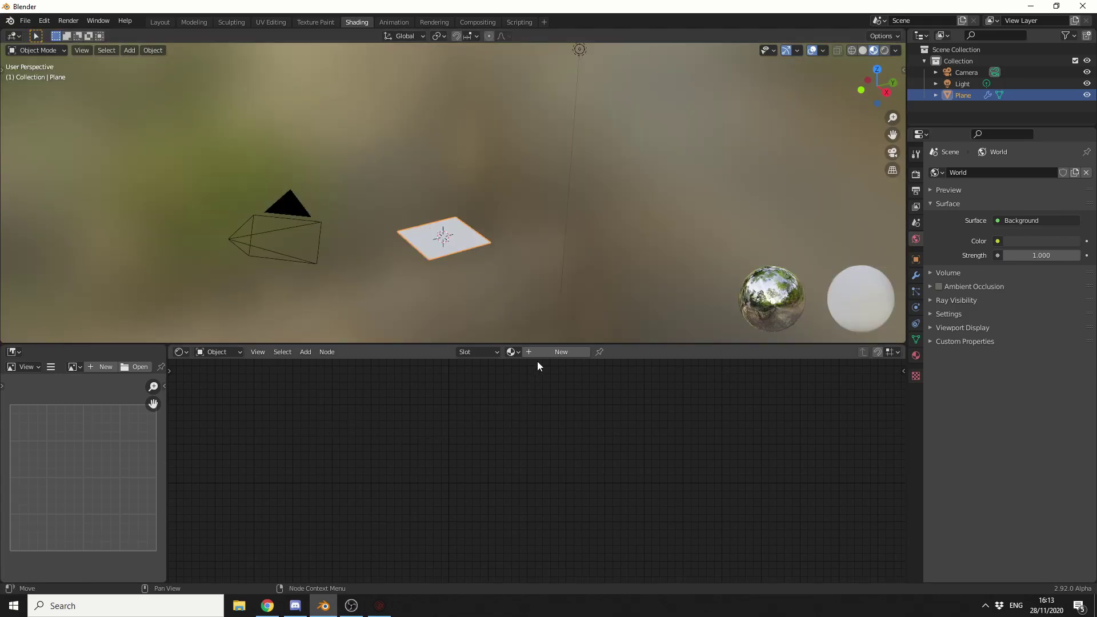
{"action": "left_click", "coordinate": [553, 352]}
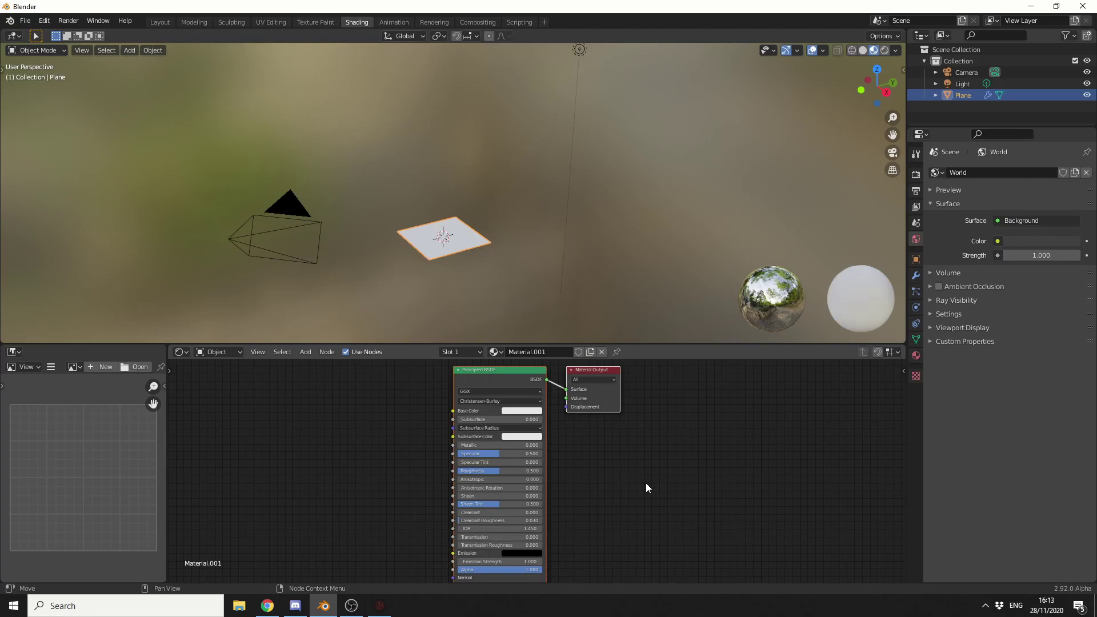
Set Material.001's displacement method to Displacement Only and shift its nodes further right
{"action": "left_click", "coordinate": [912, 356]}
{"action": "scroll", "coordinate": [968, 361], "scroll_direction": "down", "scroll_amount": 6}
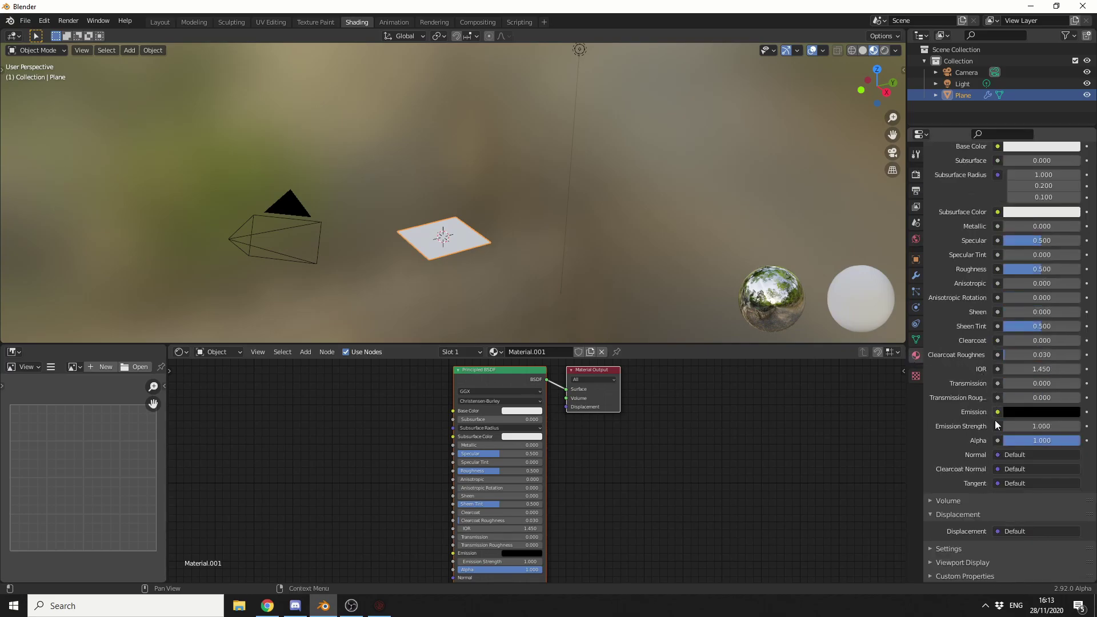
{"action": "left_click", "coordinate": [944, 550]}
{"action": "scroll", "coordinate": [968, 519], "scroll_direction": "down", "scroll_amount": 4}
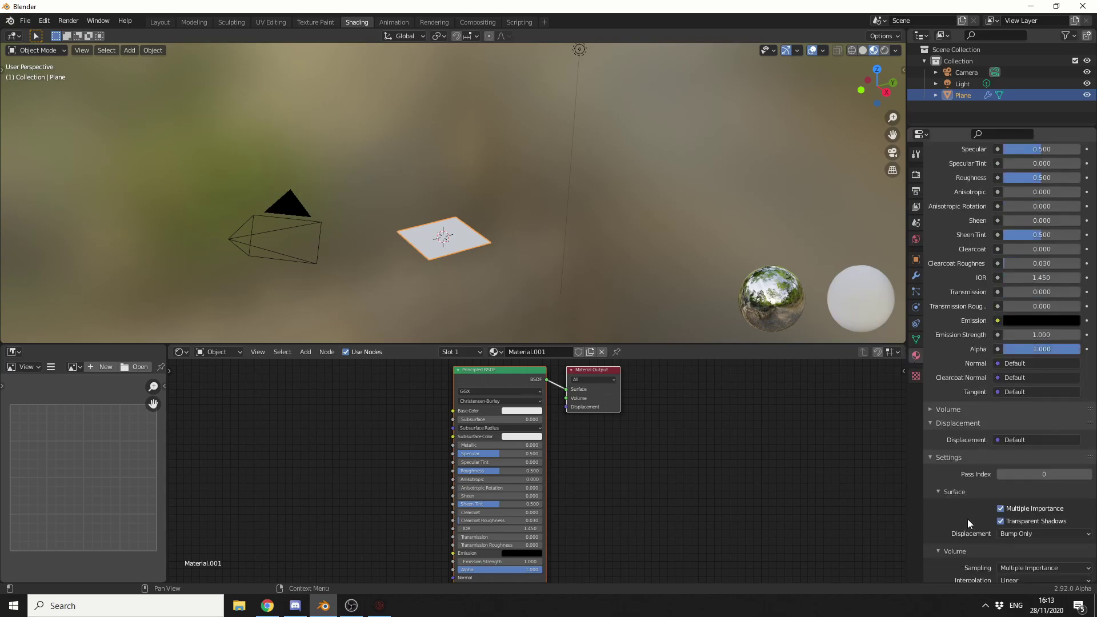
{"action": "left_click", "coordinate": [1011, 536]}
{"action": "left_click", "coordinate": [1023, 511]}
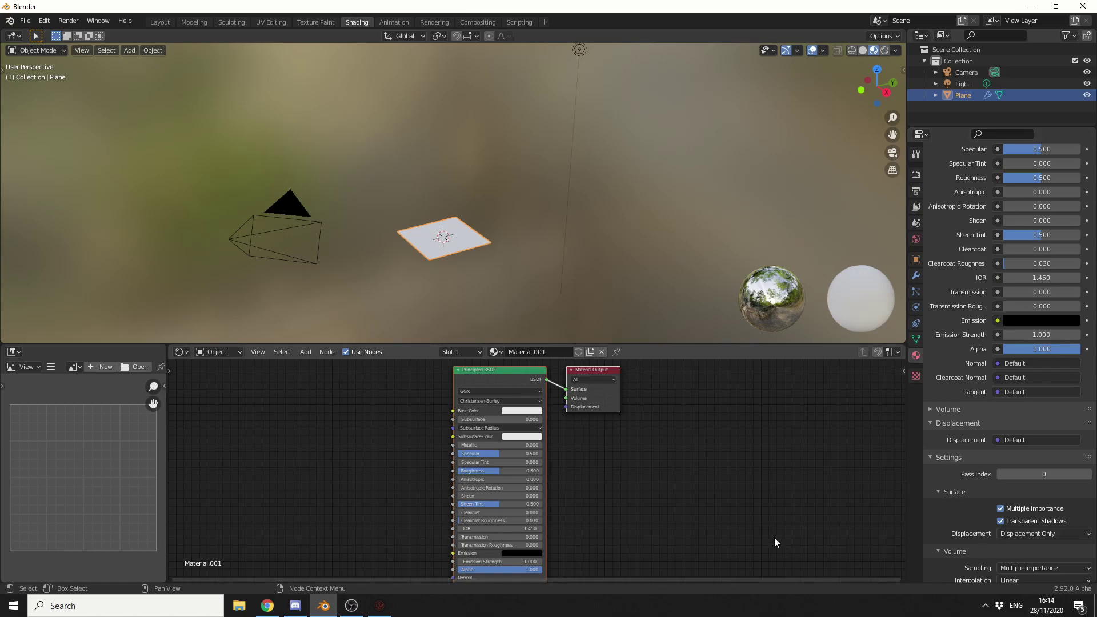
{"action": "middle_click_drag", "start_coordinate": [707, 494], "coordinate": [788, 516]}
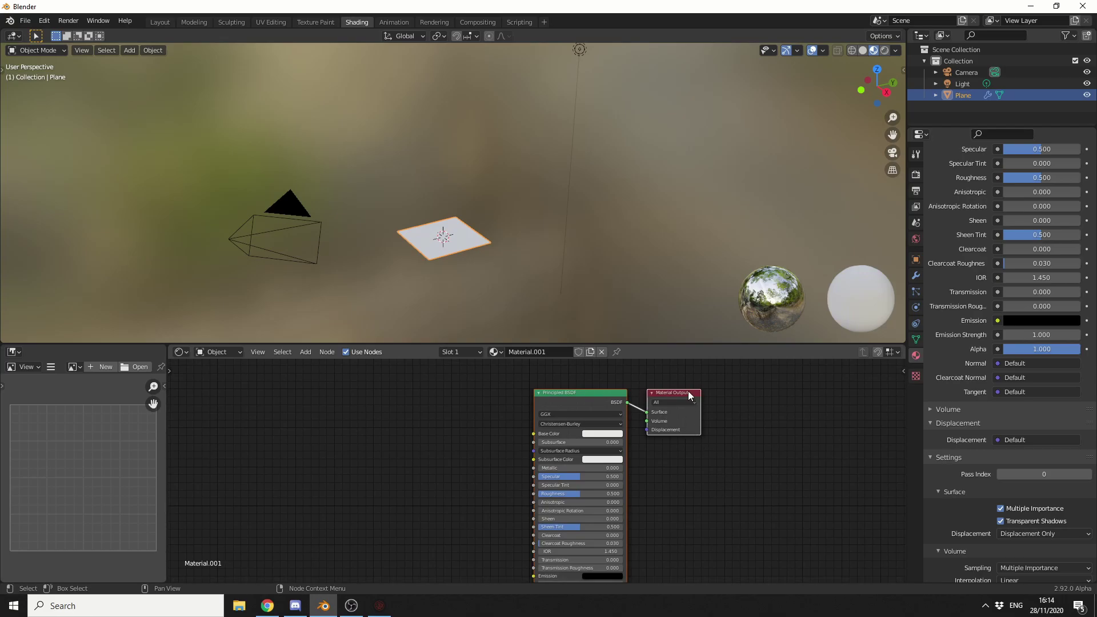
{"action": "left_click_drag", "start_coordinate": [688, 390], "coordinate": [851, 380]}
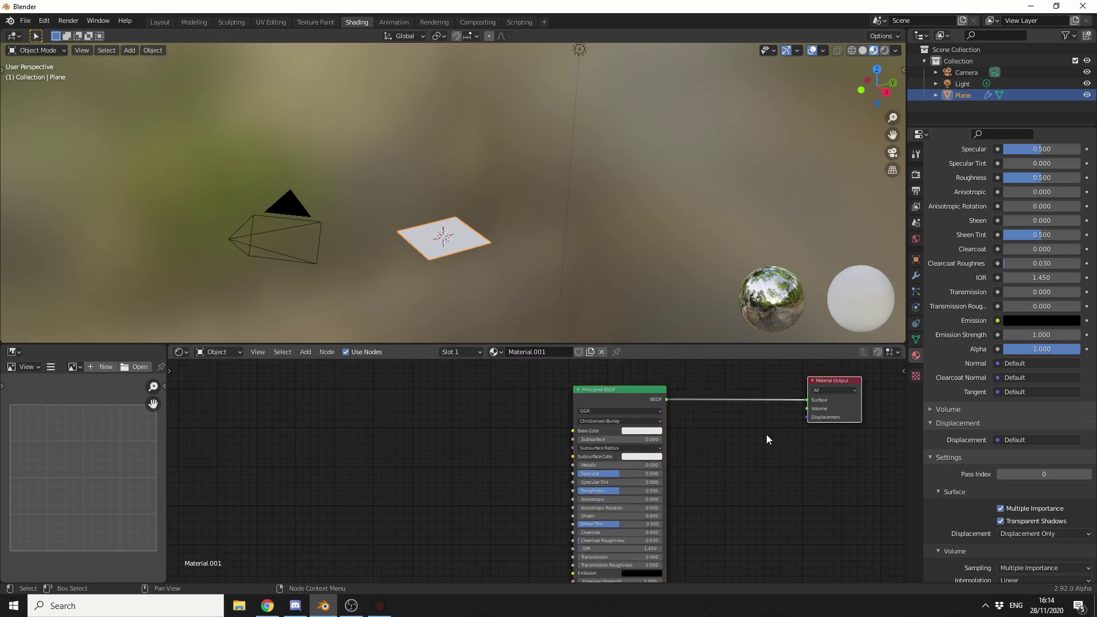
Add an Image Texture node left of the Principled BSDF, then start adding another node
{"action": "key", "text": "shift+a"}
{"action": "left_click", "coordinate": [438, 433]}
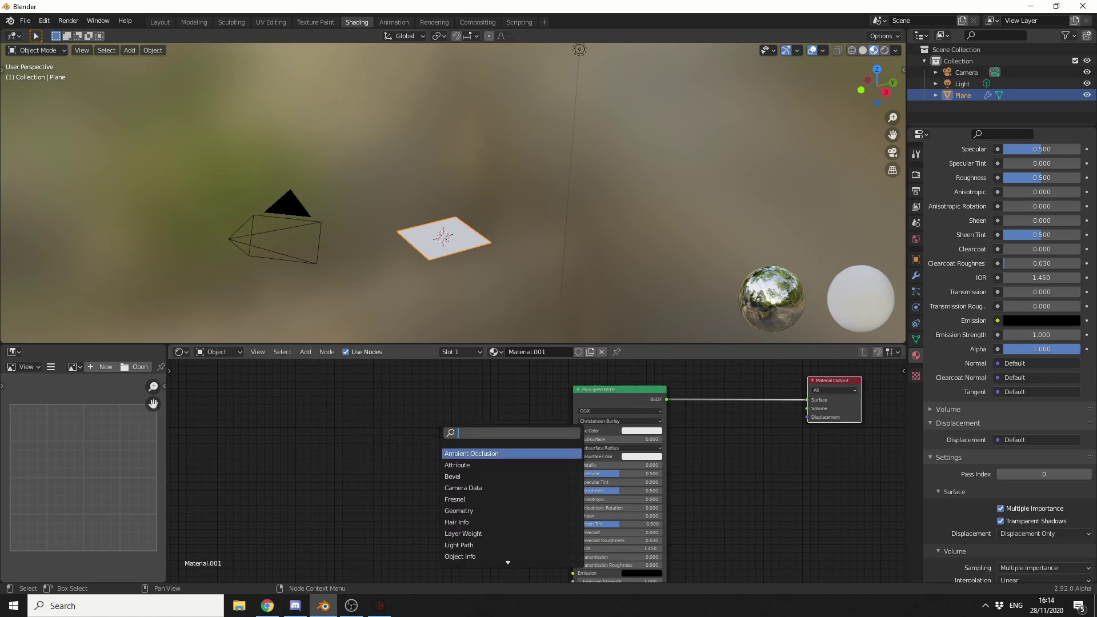
{"action": "type", "text": "im"}
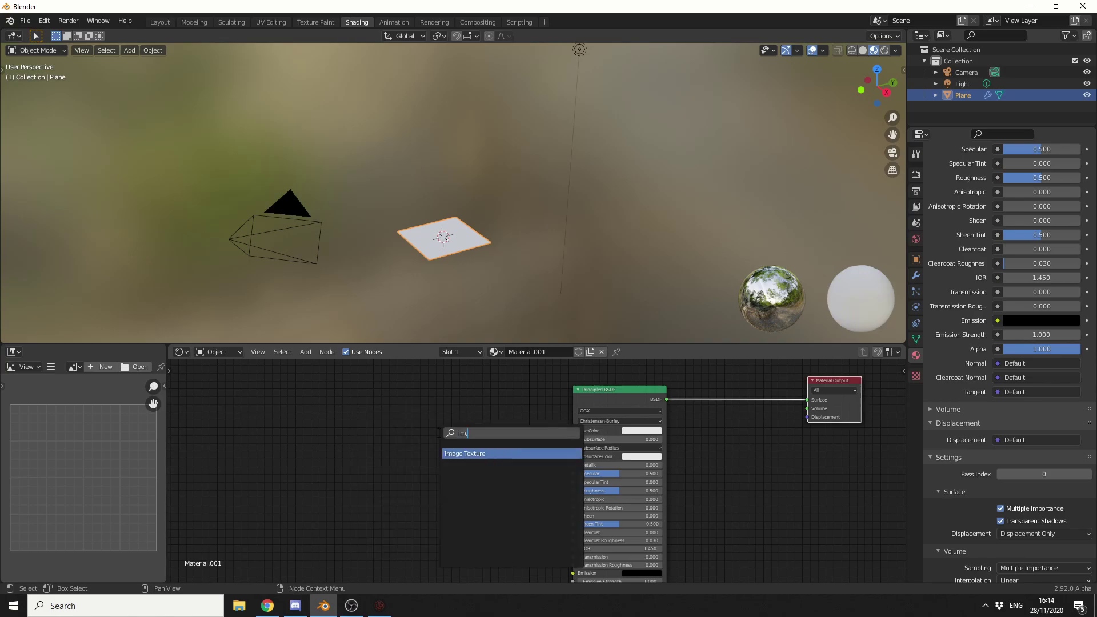
{"action": "key", "text": "Return"}
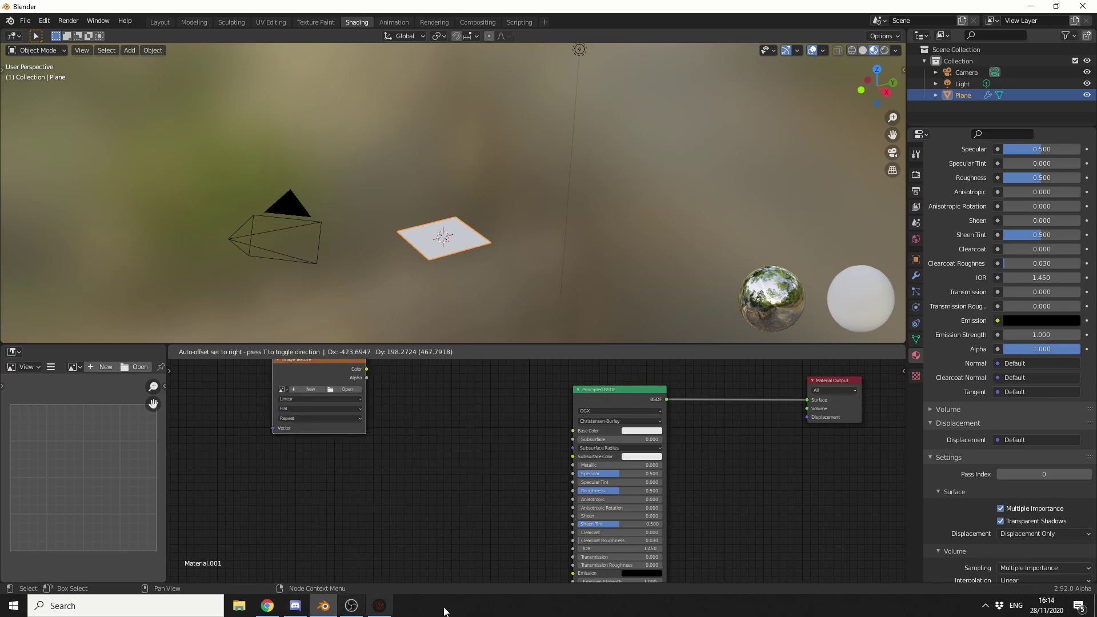
{"action": "left_click", "coordinate": [319, 436]}
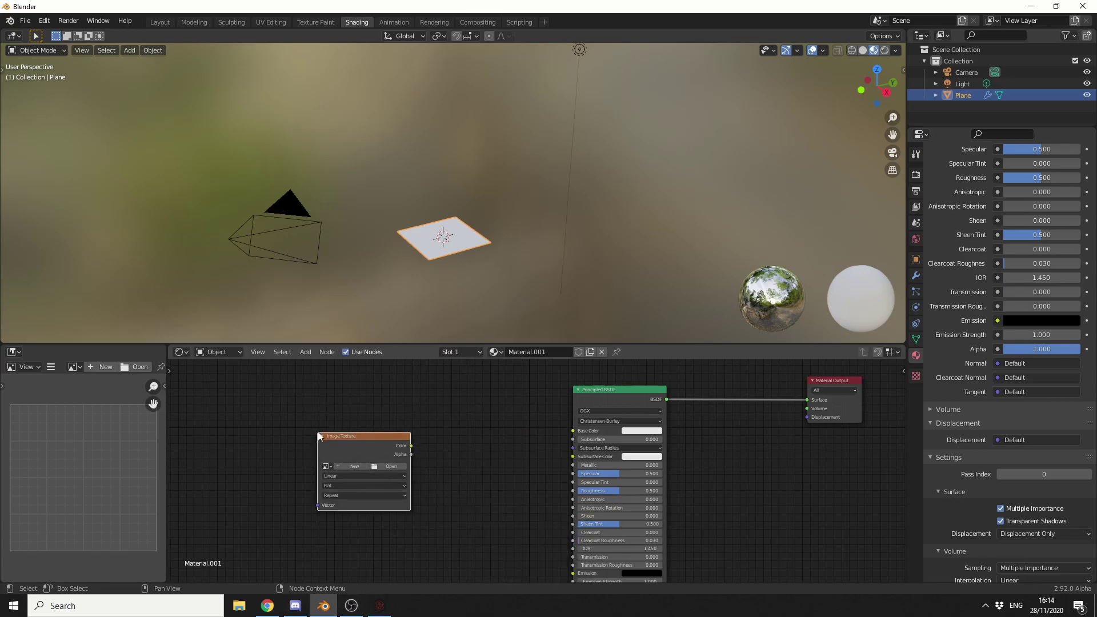
{"action": "key", "text": "shift+a"}
{"action": "left_click", "coordinate": [430, 448]}
Add a Displacement node fed by Image Texture Color as Height, outputting to Material Output Displacement
{"action": "type", "text": "d"}
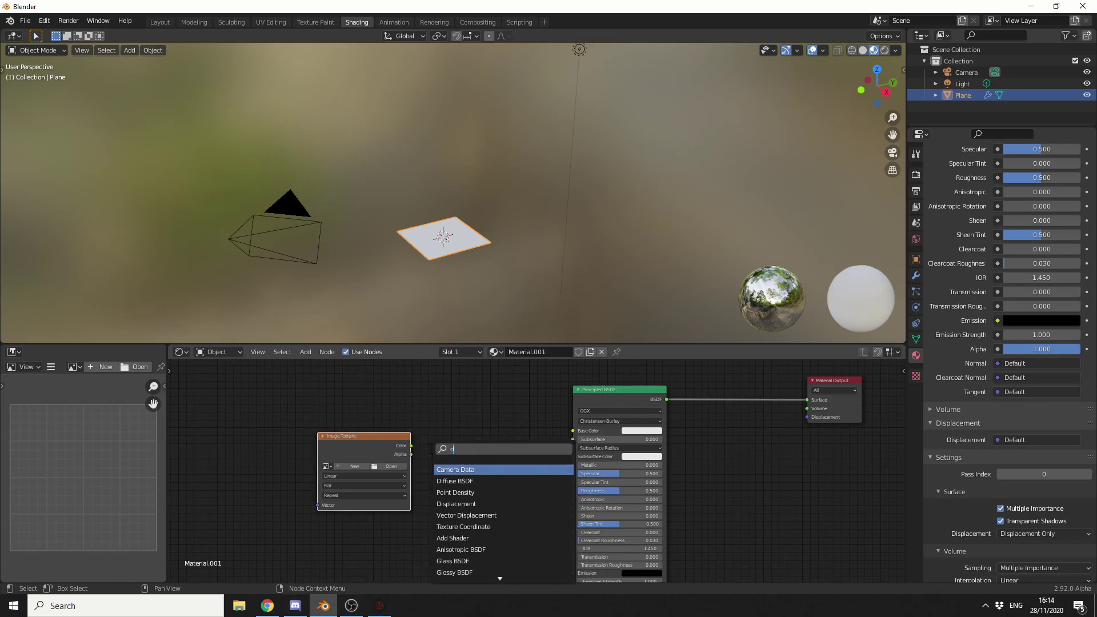
{"action": "type", "text": "isp"}
{"action": "key", "text": "Return"}
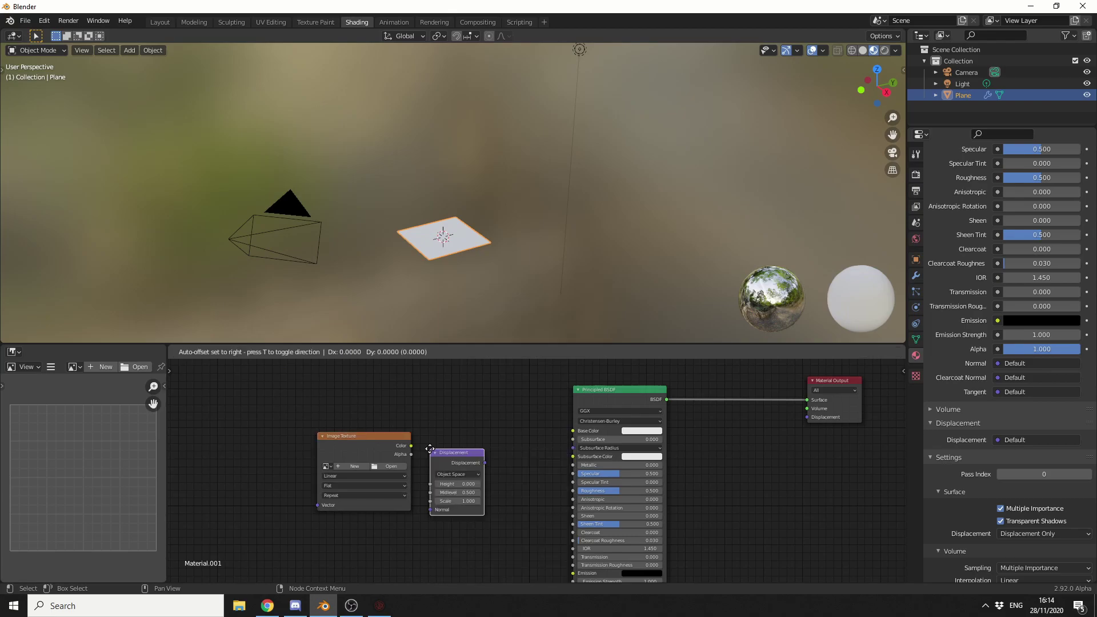
{"action": "left_click", "coordinate": [458, 418]}
{"action": "left_click_drag", "start_coordinate": [411, 446], "coordinate": [459, 456]}
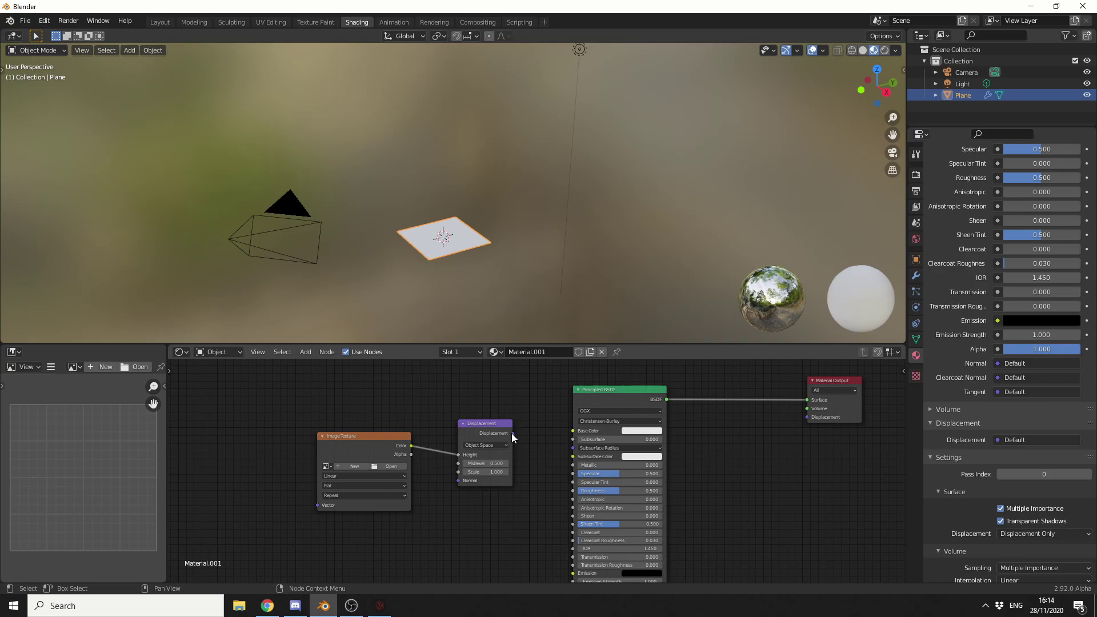
{"action": "left_click_drag", "start_coordinate": [513, 433], "coordinate": [807, 417]}
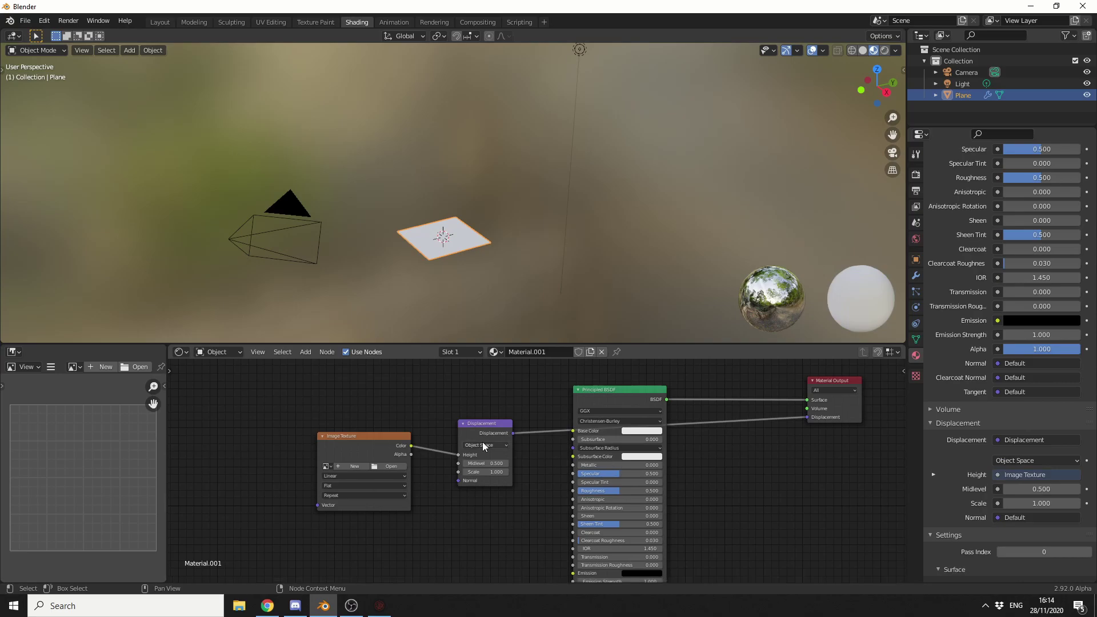
{"action": "scroll", "coordinate": [484, 444], "scroll_direction": "down", "scroll_amount": 1}
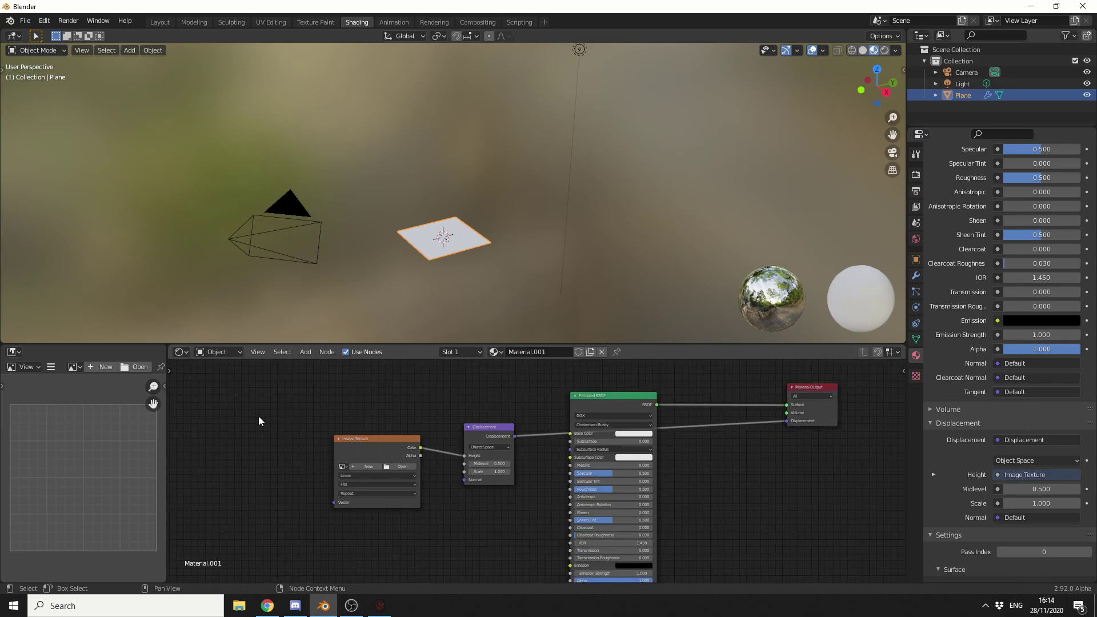
Add a Texture Coordinate node at the far left of the node tree
{"action": "key", "text": "shift+a"}
{"action": "left_click", "coordinate": [326, 368]}
{"action": "type", "text": "tex"}
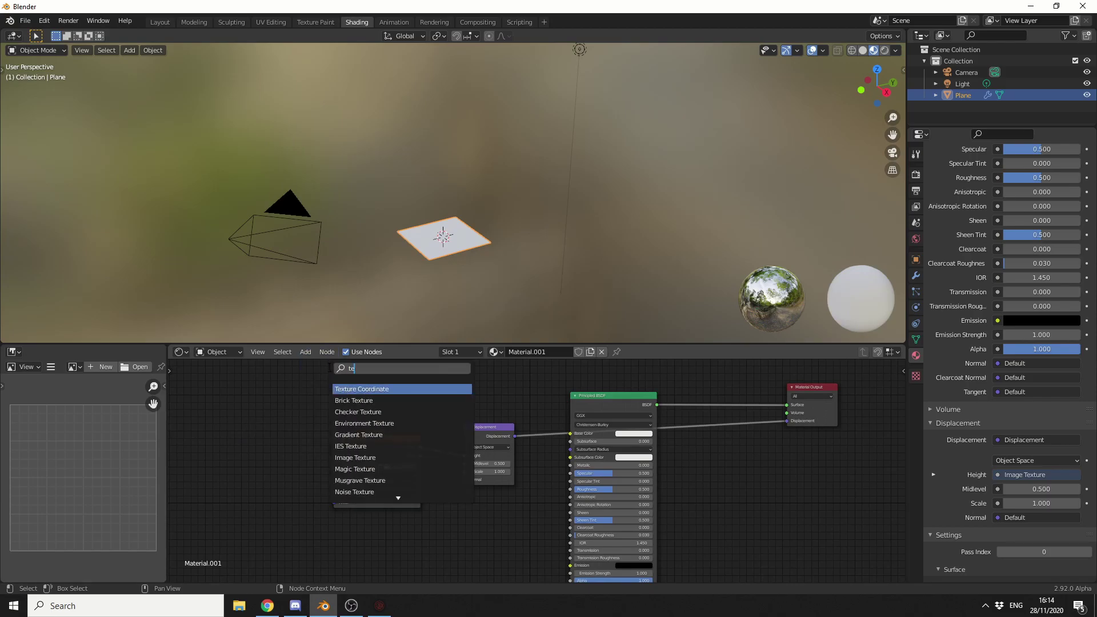
{"action": "key", "text": "Return"}
{"action": "left_click", "coordinate": [194, 418]}
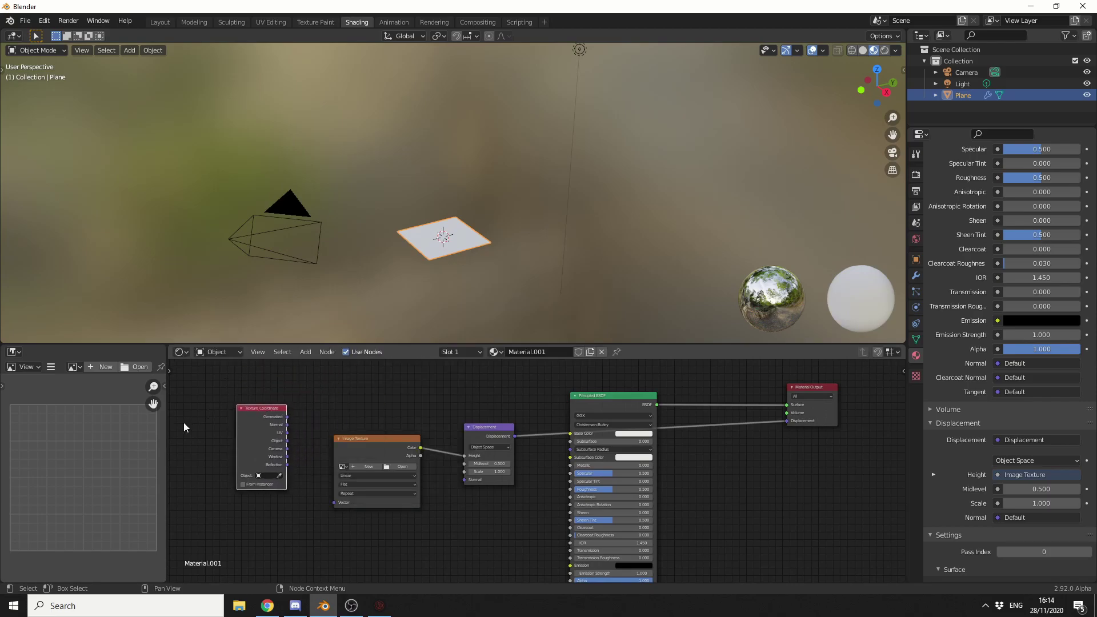
Add a Mapping node before the Image Texture and link it into the texture's Vector input
{"action": "left_click", "coordinate": [305, 351]}
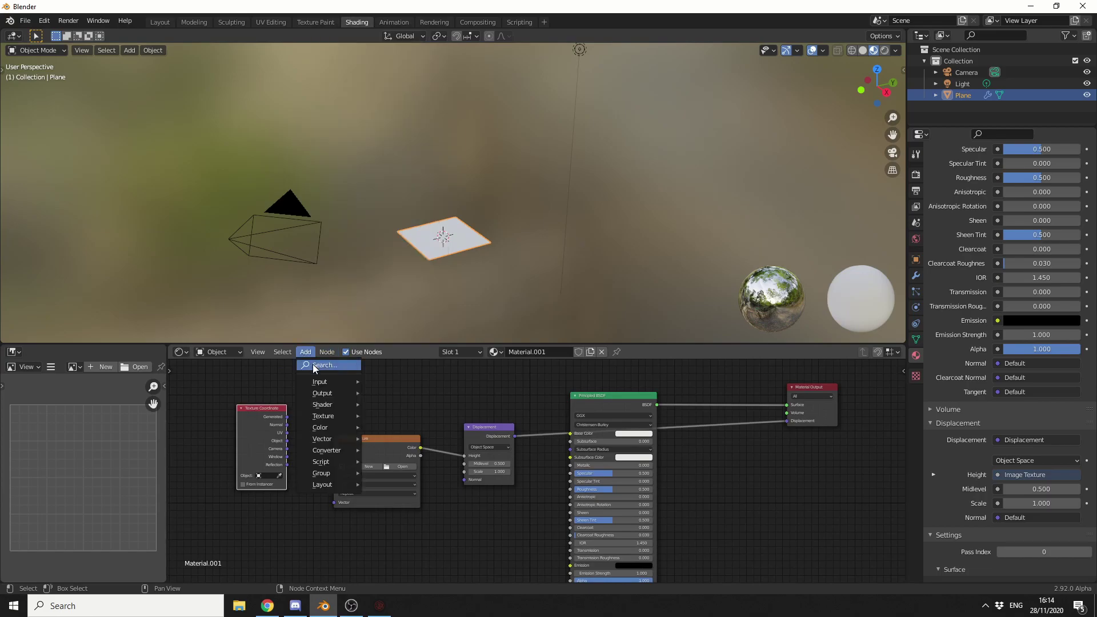
{"action": "left_click_drag", "start_coordinate": [394, 454], "coordinate": [455, 415]}
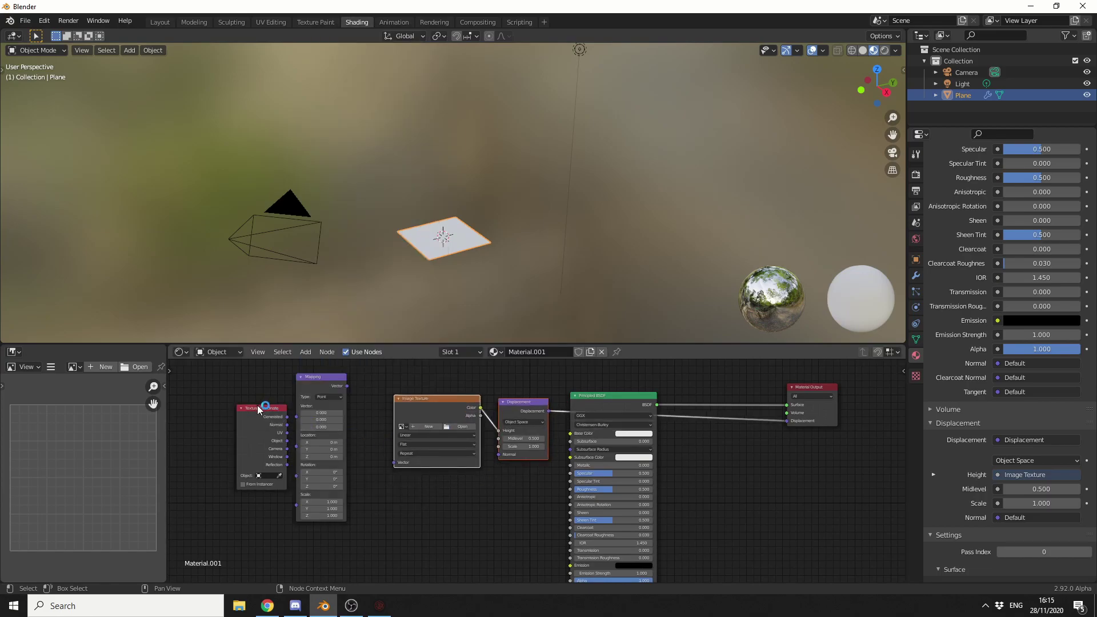
{"action": "left_click_drag", "start_coordinate": [269, 417], "coordinate": [297, 416]}
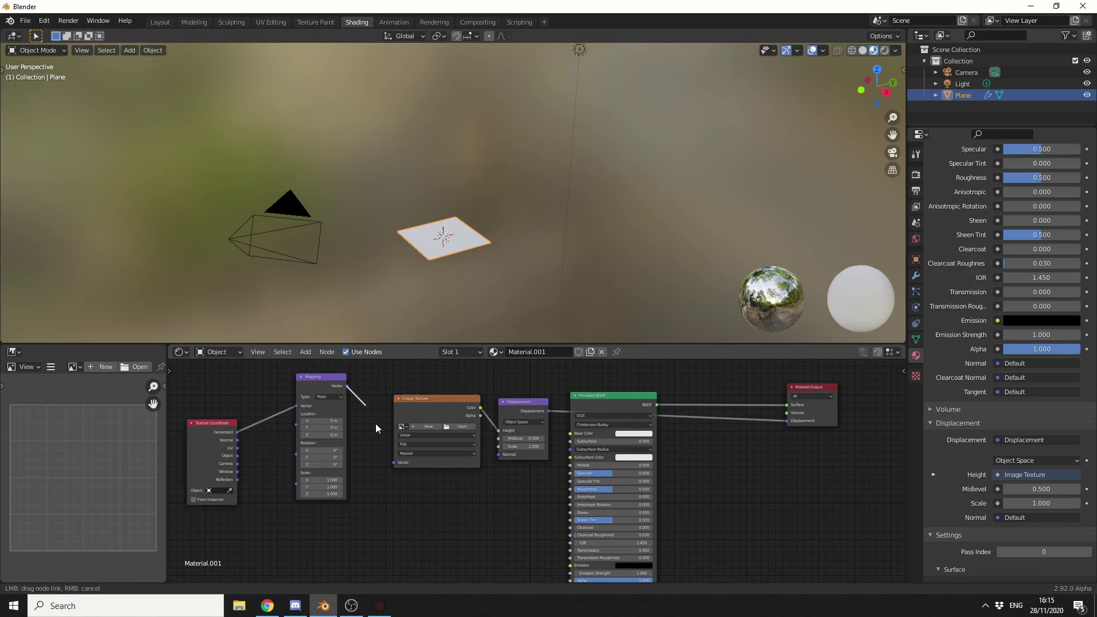
{"action": "left_click_drag", "start_coordinate": [375, 425], "coordinate": [398, 462]}
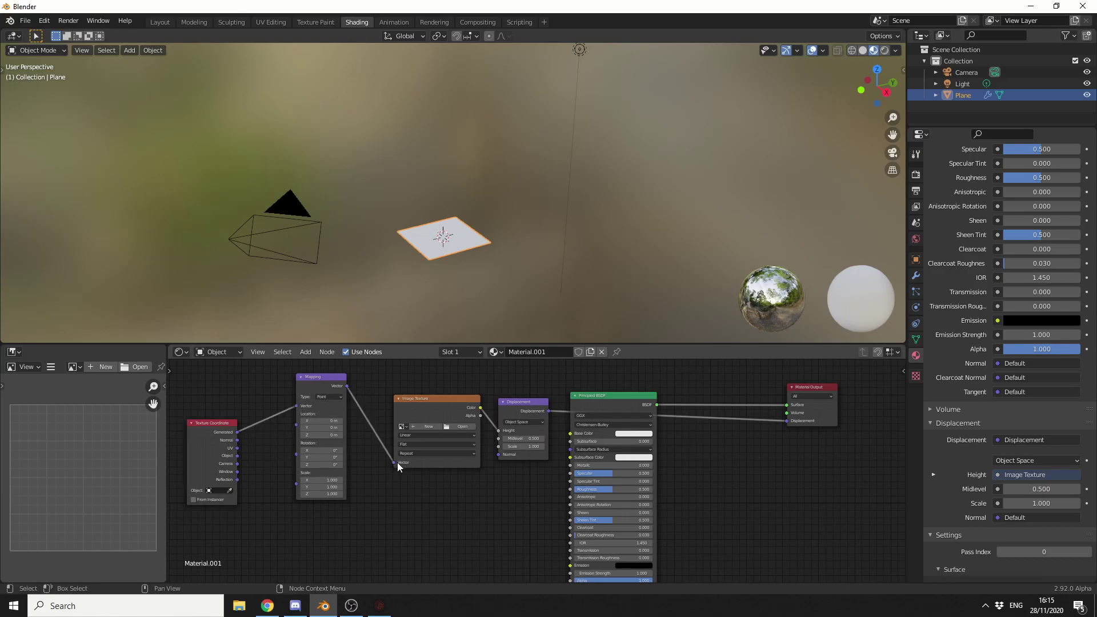
Load the JSplacement Seamless PNG from the Desktop into the Image Texture node
{"action": "left_click", "coordinate": [463, 426]}
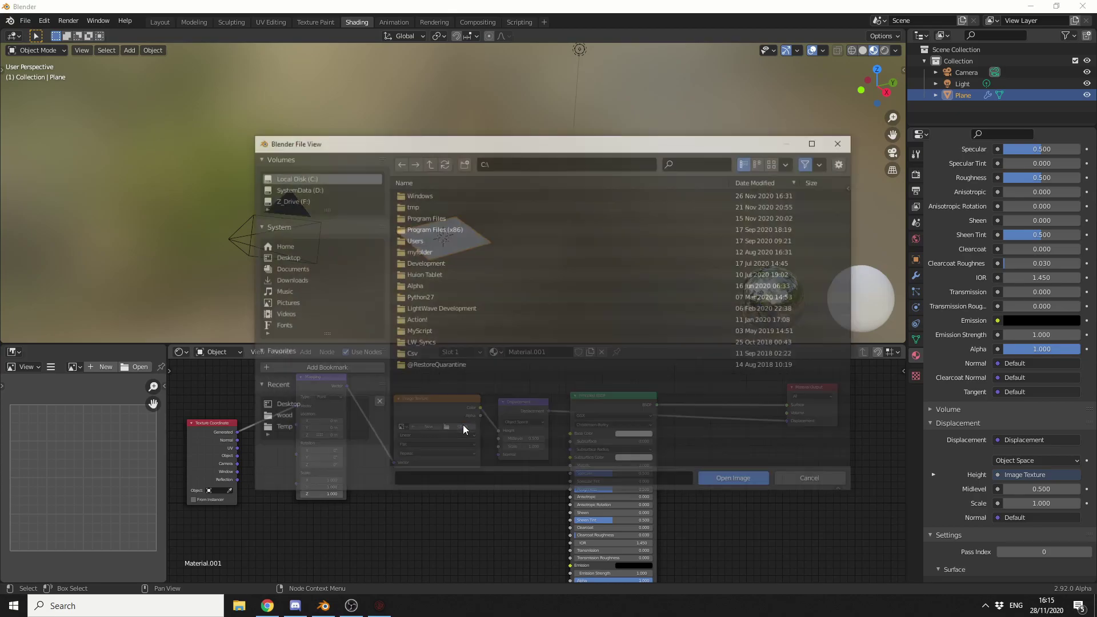
{"action": "left_click", "coordinate": [281, 259]}
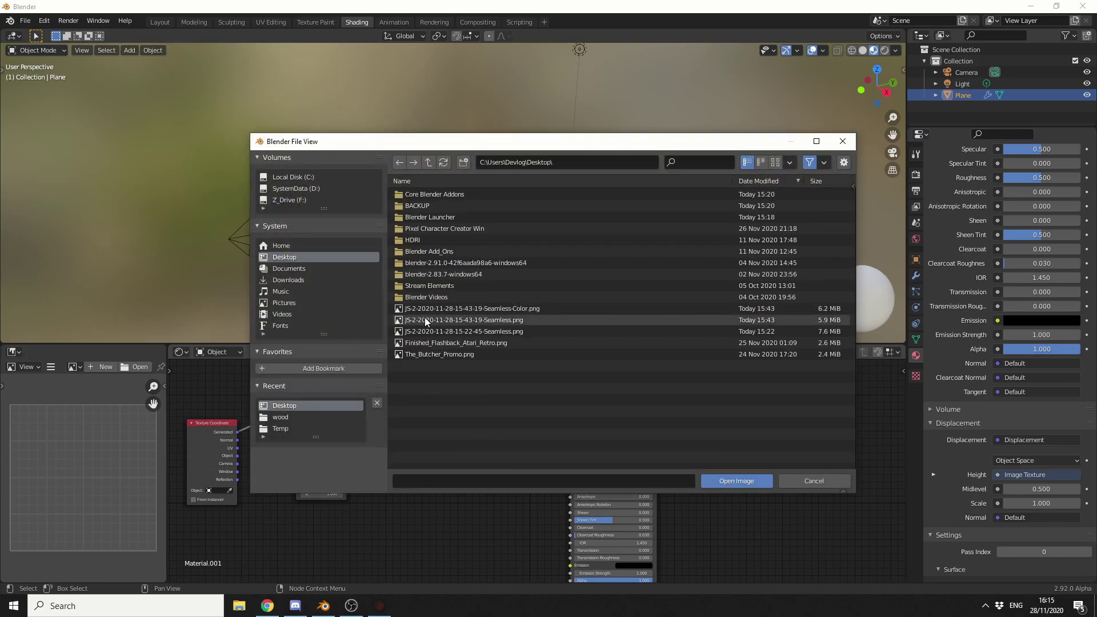
{"action": "double_click", "coordinate": [503, 317]}
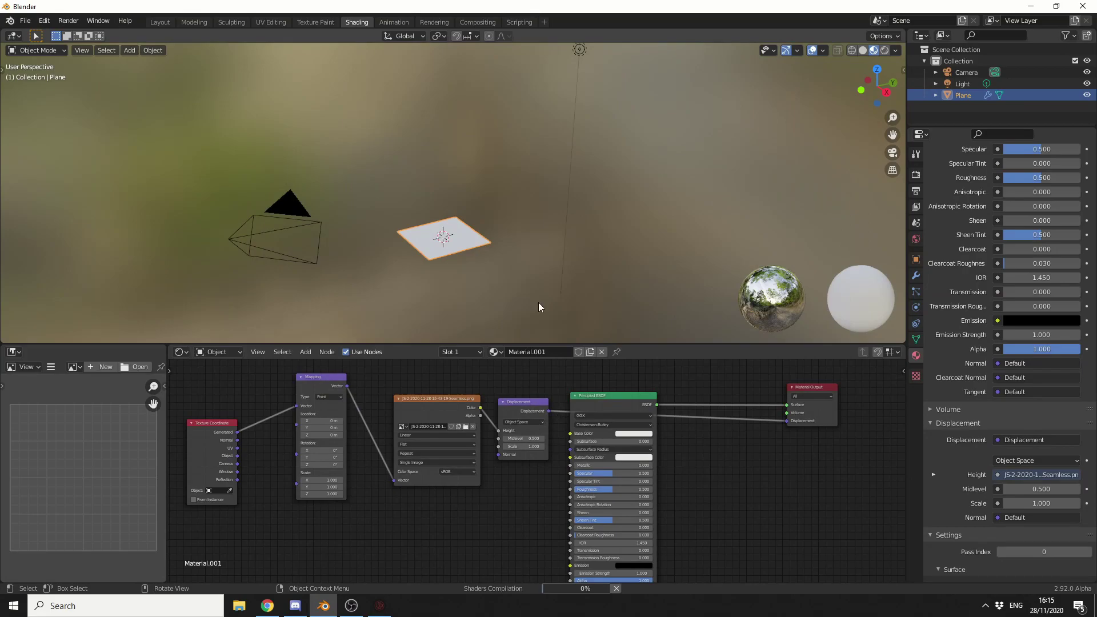
{"action": "scroll", "coordinate": [503, 262], "scroll_direction": "up", "scroll_amount": 5}
{"action": "middle_click_drag", "start_coordinate": [504, 262], "coordinate": [578, 159]}
{"action": "scroll", "coordinate": [580, 163], "scroll_direction": "up", "scroll_amount": 5}
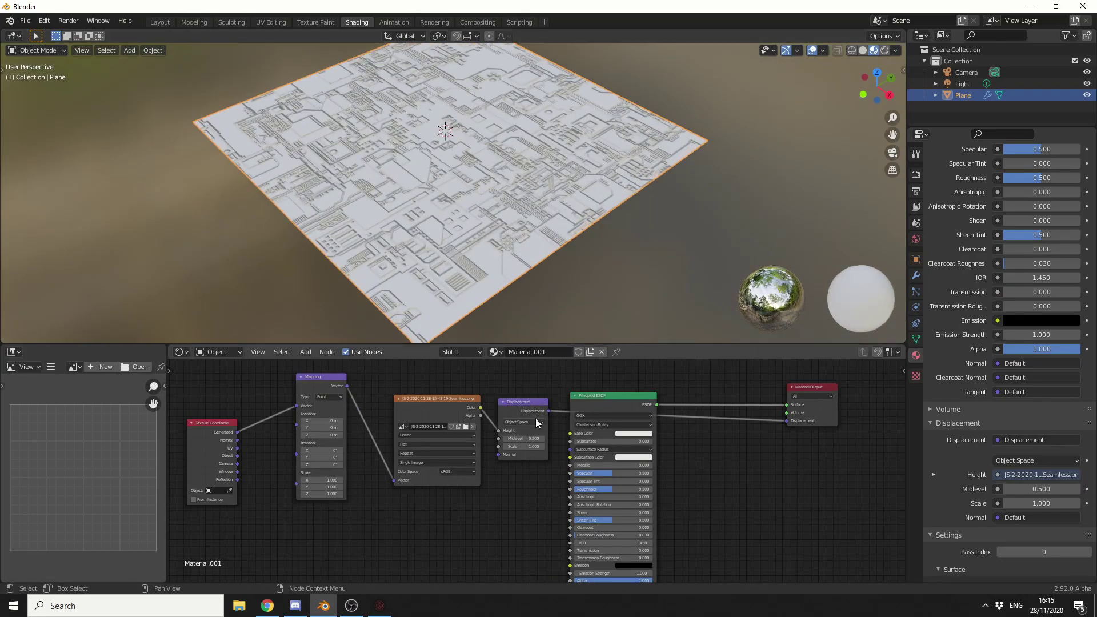
Set the Displacement node's Midlevel to 0.100 and Scale to 0.150
{"action": "left_click", "coordinate": [511, 440]}
{"action": "key", "text": "BackSpace"}
{"action": "type", "text": "1"}
{"action": "key", "text": "Return"}
{"action": "left_click", "coordinate": [523, 448]}
{"action": "type", "text": "0"}
{"action": "key", "text": "Return"}
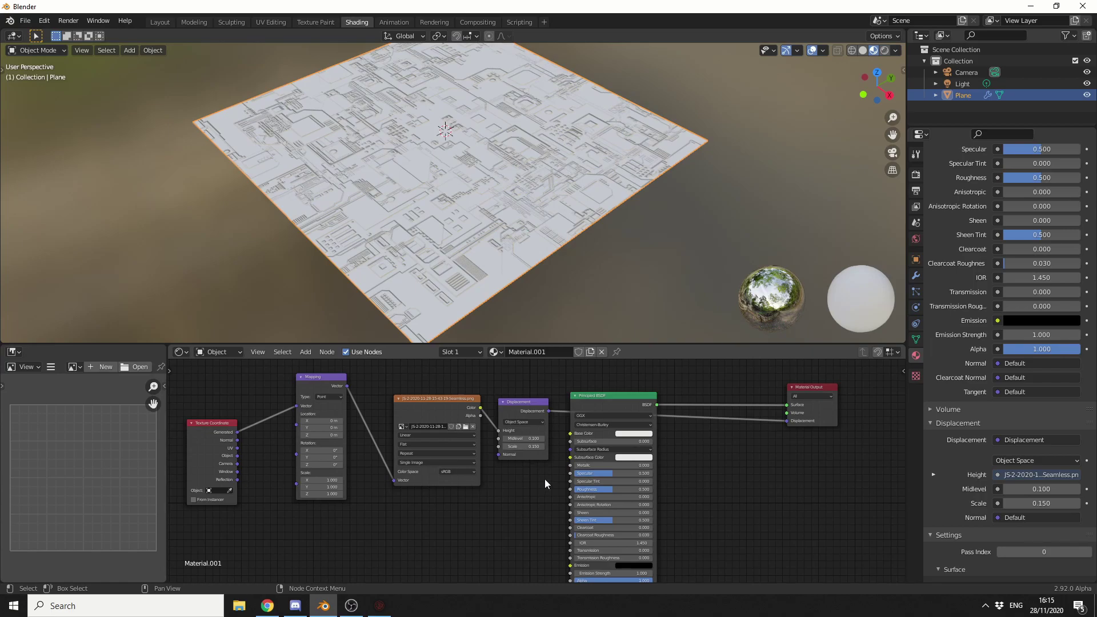
Test-render the plane, then return to the Layout workspace and view it through the scene camera
{"action": "key", "text": "F12"}
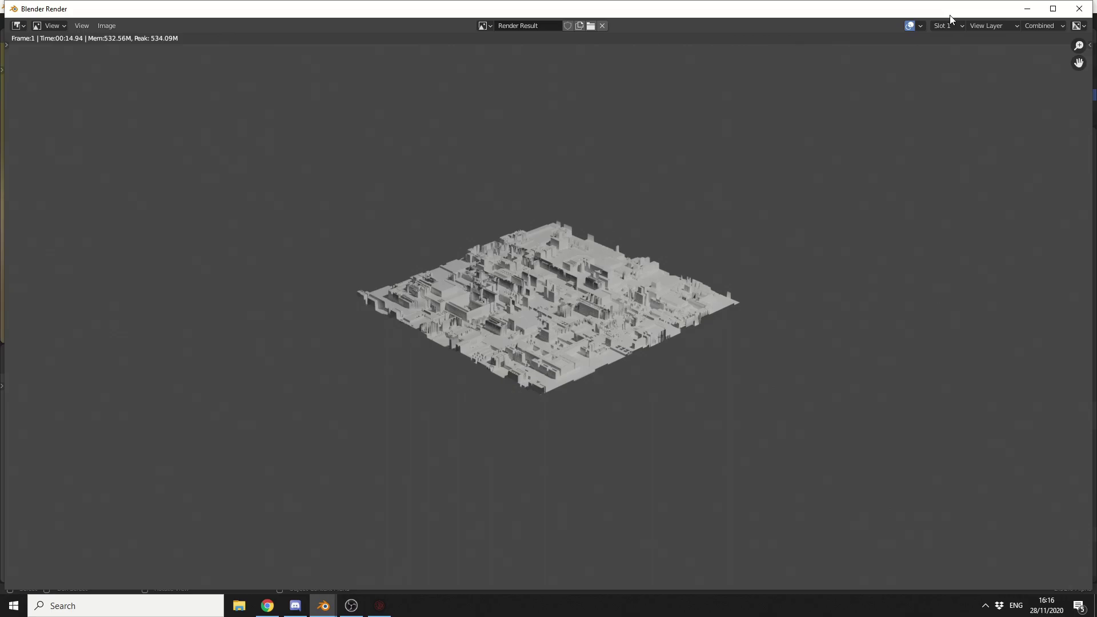
{"action": "left_click", "coordinate": [1078, 8]}
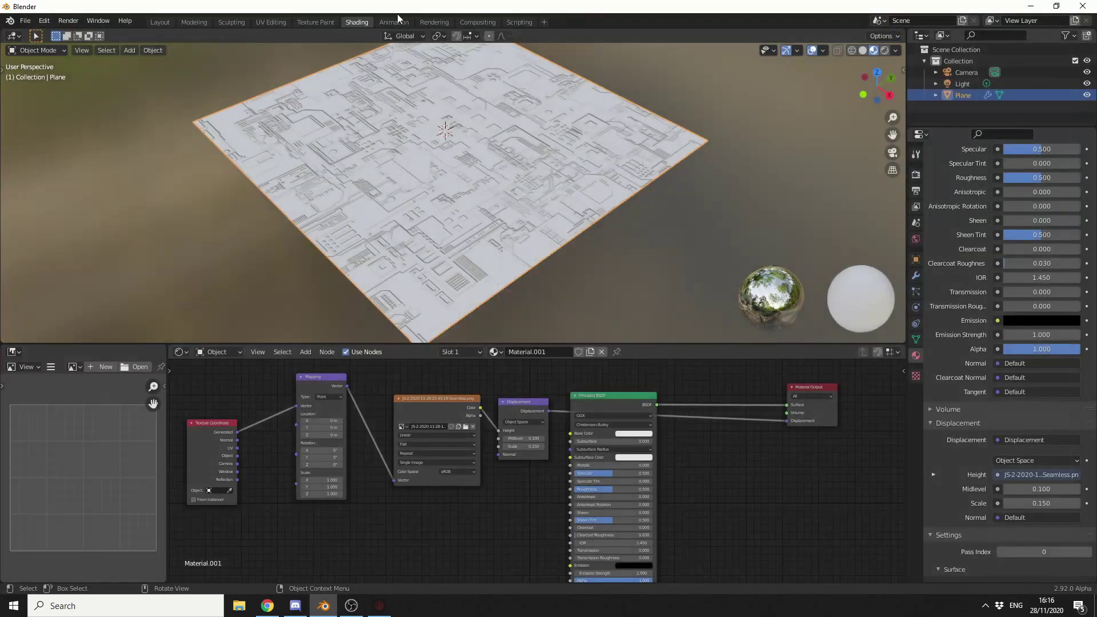
{"action": "left_click", "coordinate": [160, 22]}
{"action": "middle_click_drag", "start_coordinate": [619, 272], "coordinate": [580, 306]}
{"action": "scroll", "coordinate": [585, 303], "scroll_direction": "up", "scroll_amount": 4}
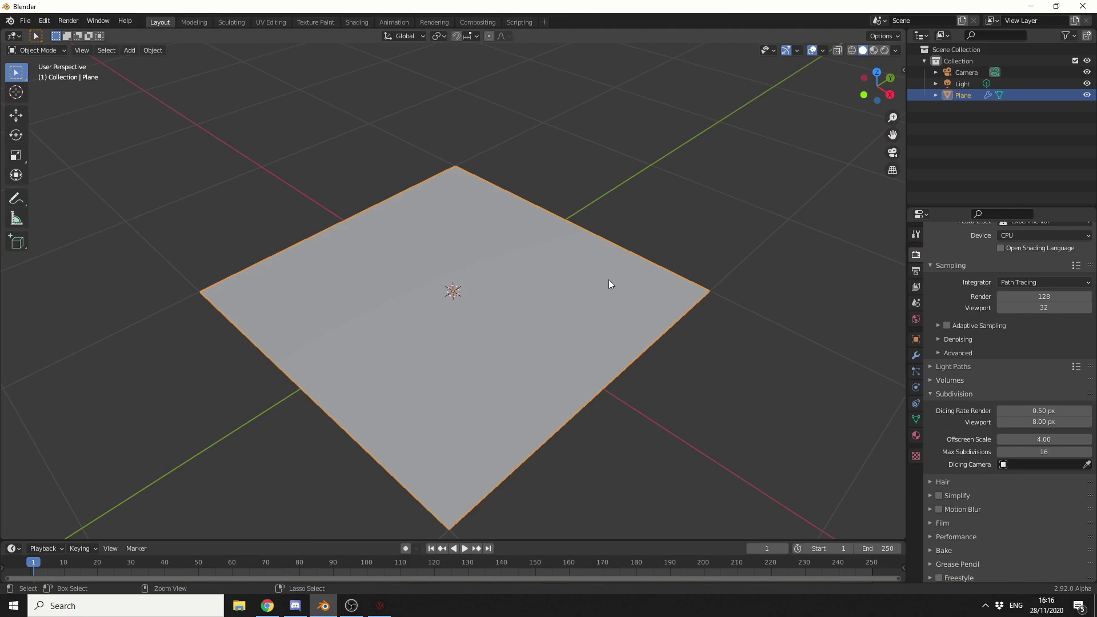
{"action": "key", "text": "KP_0"}
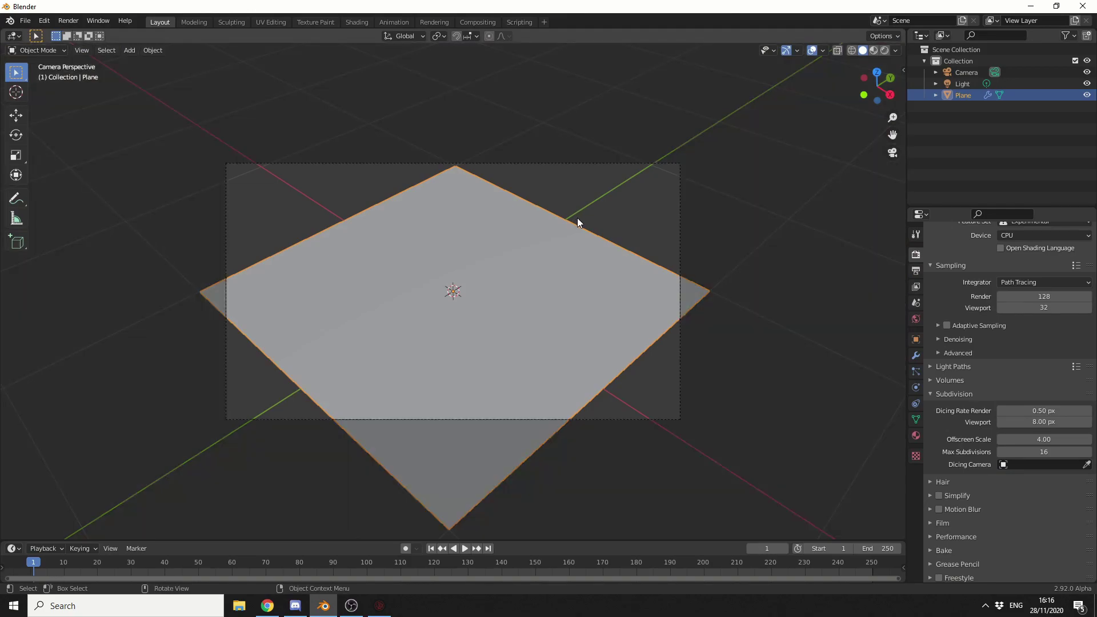
In the Shading workspace, move the Principled BSDF node up to make room
{"action": "left_click", "coordinate": [356, 23]}
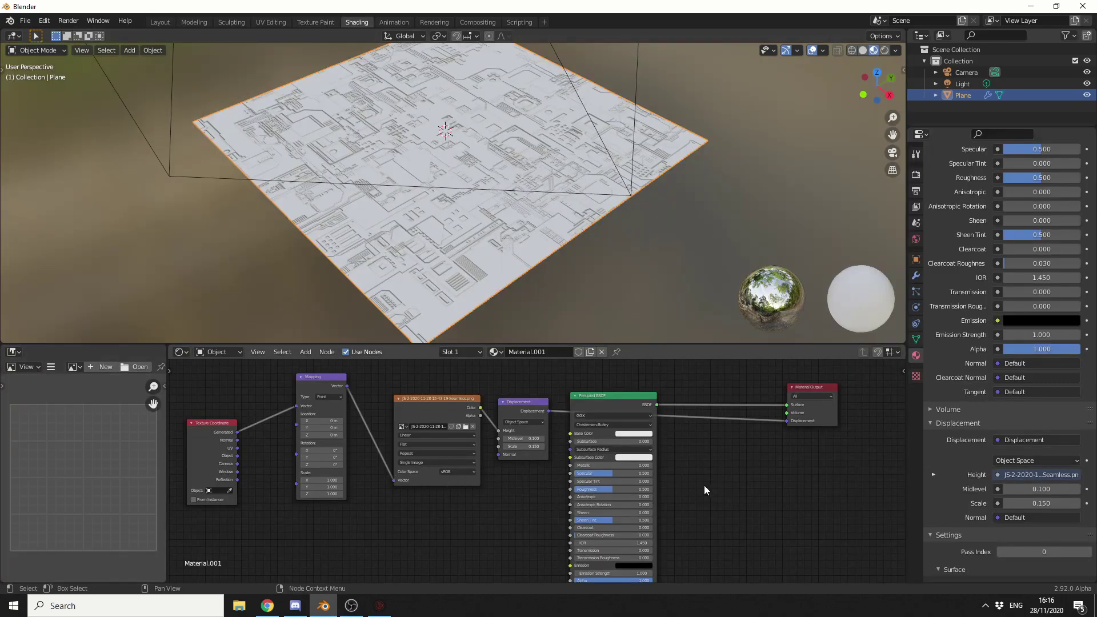
{"action": "left_click_drag", "start_coordinate": [613, 393], "coordinate": [646, 357]}
{"action": "scroll", "coordinate": [821, 465], "scroll_direction": "up", "scroll_amount": 5}
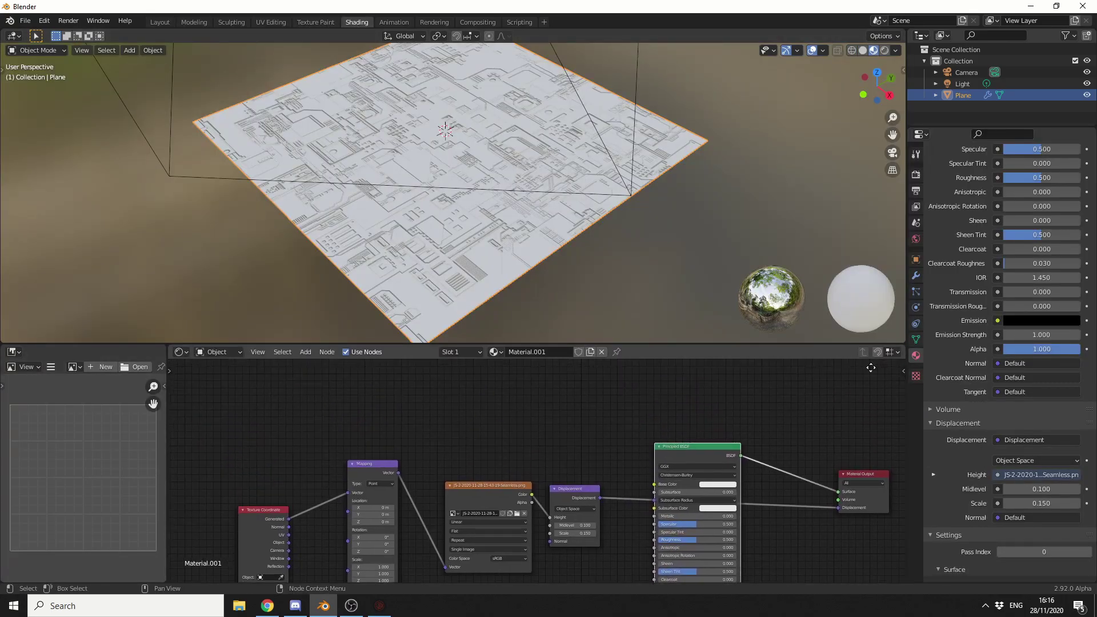
{"action": "left_click_drag", "start_coordinate": [693, 459], "coordinate": [697, 385]}
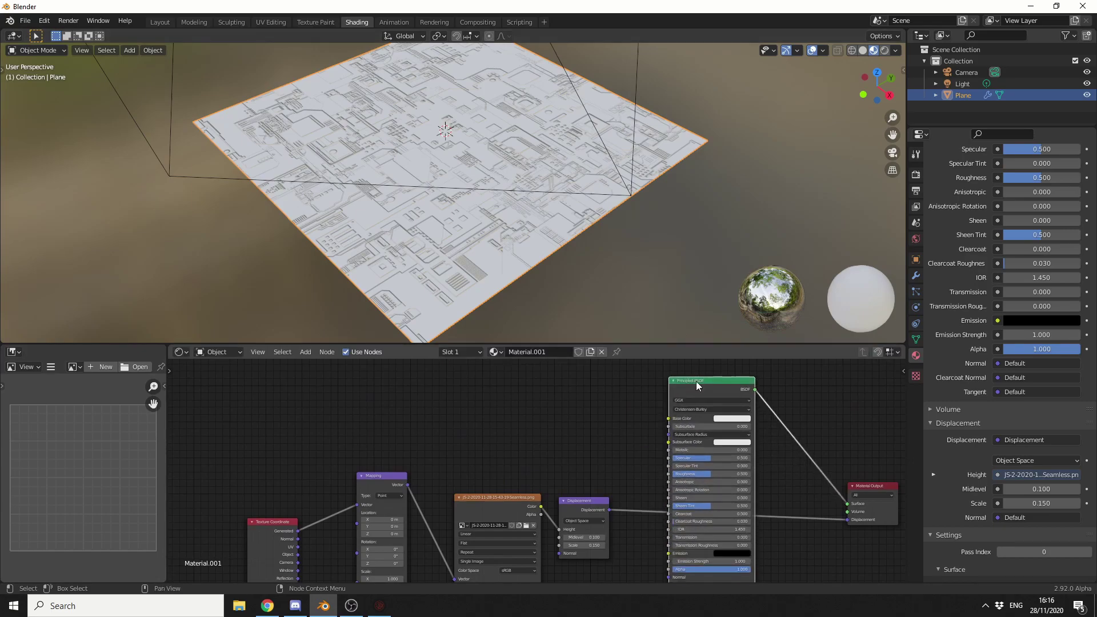
Duplicate the Image Texture node, feed it the Mapping vector, and link its Color to Base Color
{"action": "left_click", "coordinate": [468, 500]}
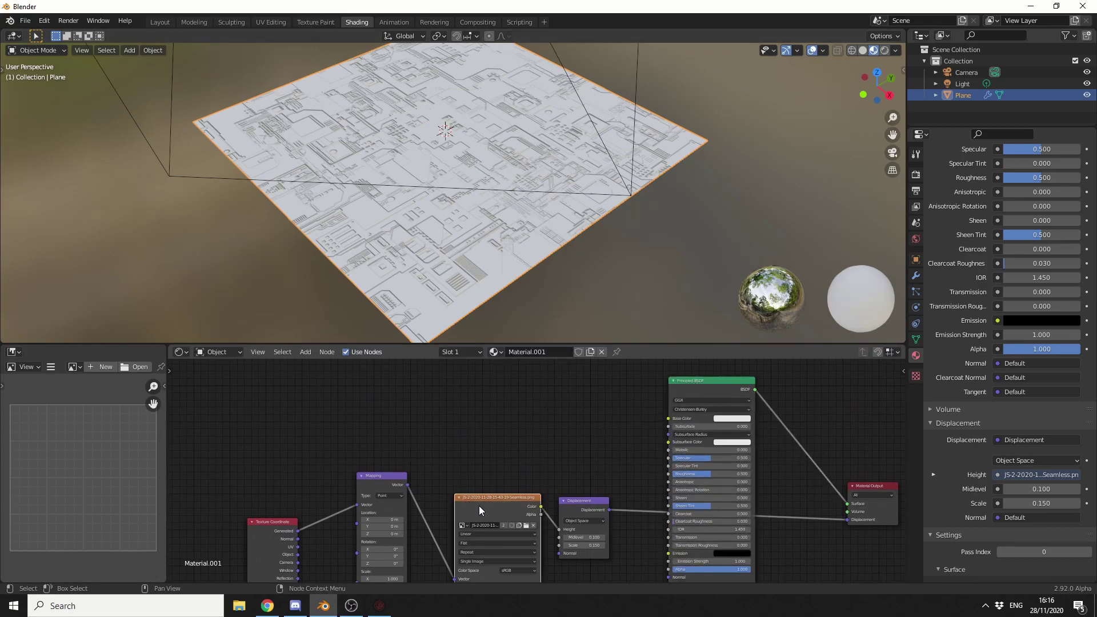
{"action": "key", "text": "shift+d"}
{"action": "left_click", "coordinate": [482, 388]}
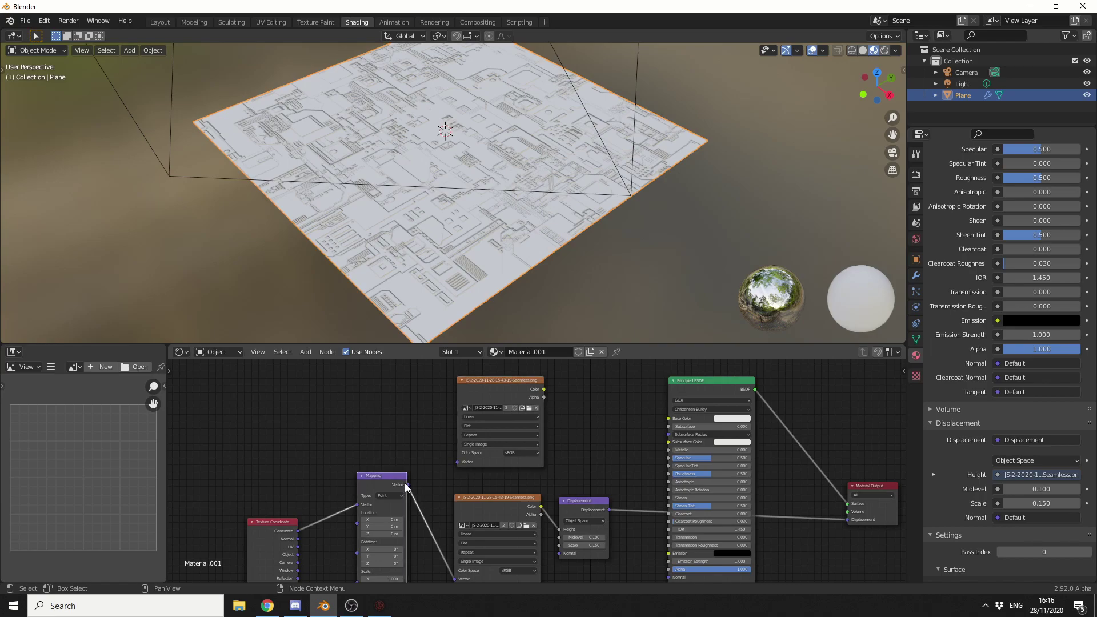
{"action": "left_click_drag", "start_coordinate": [406, 485], "coordinate": [457, 462]}
{"action": "left_click_drag", "start_coordinate": [542, 391], "coordinate": [668, 422]}
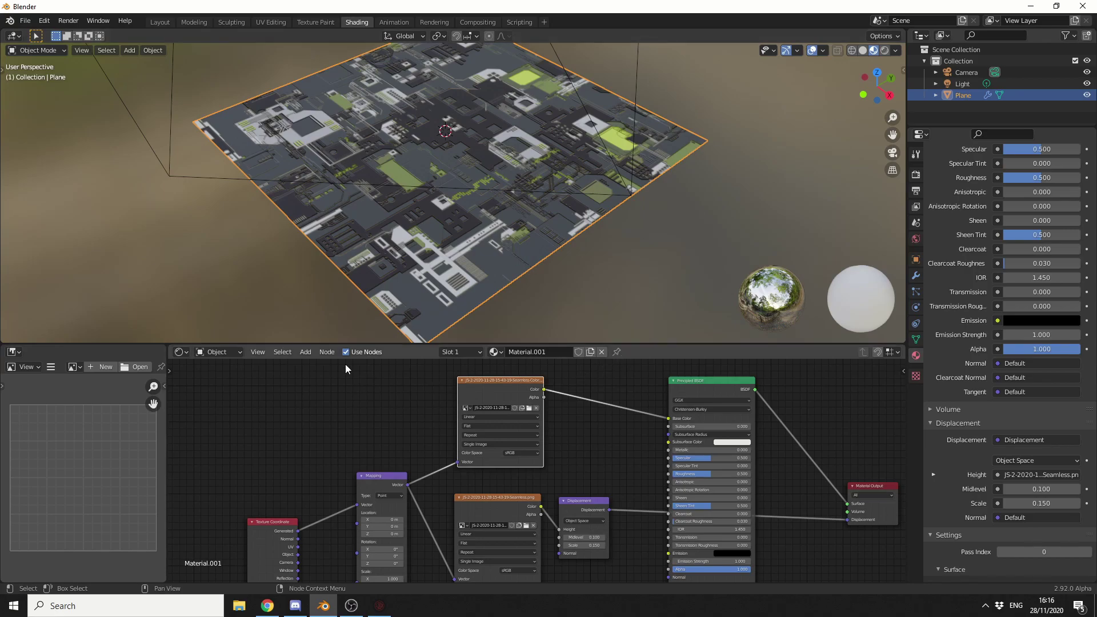
Add an Emission node with a red colour and strength 30
{"action": "left_click", "coordinate": [306, 352]}
{"action": "left_click", "coordinate": [328, 364]}
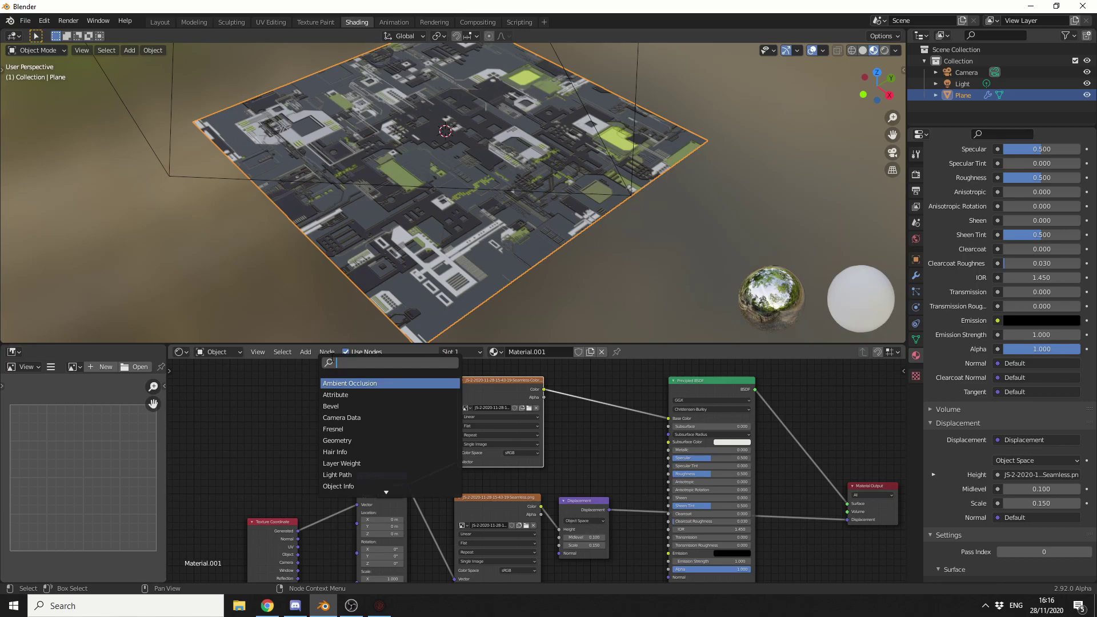
{"action": "type", "text": "emission"}
{"action": "key", "text": "Return"}
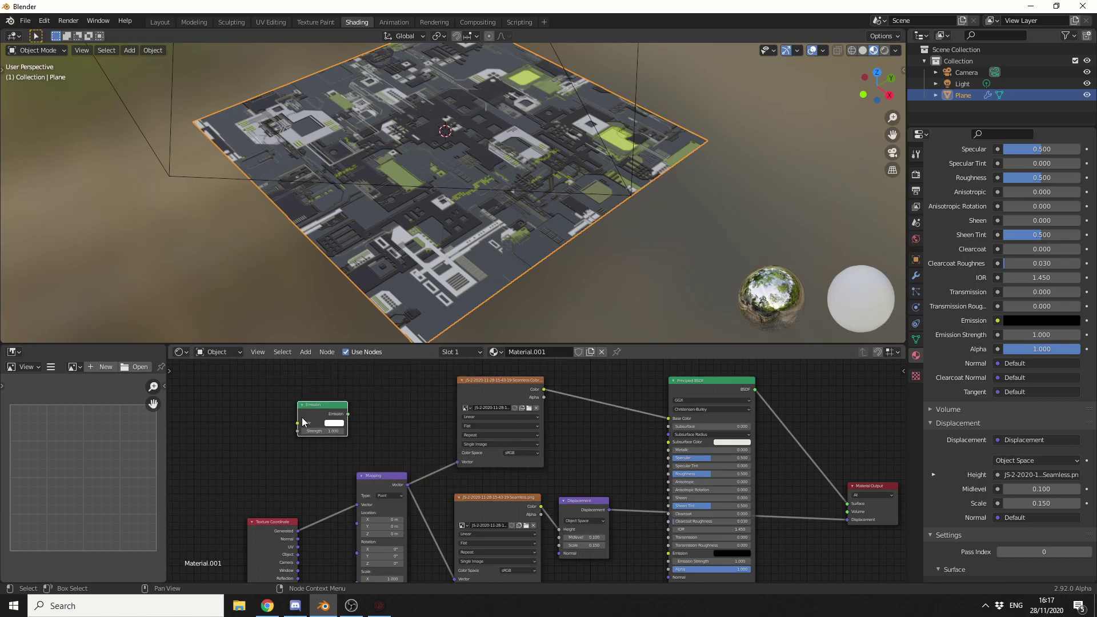
{"action": "left_click", "coordinate": [303, 422]}
{"action": "scroll", "coordinate": [406, 437], "scroll_direction": "up", "scroll_amount": 1}
{"action": "left_click", "coordinate": [300, 415]}
{"action": "mouse_move", "coordinate": [341, 342]}
{"action": "left_mouse_down"}
{"action": "mouse_move", "coordinate": [340, 316]}
{"action": "mouse_move", "coordinate": [349, 340]}
{"action": "mouse_move", "coordinate": [329, 355]}
{"action": "left_mouse_up"}
{"action": "left_click", "coordinate": [297, 424]}
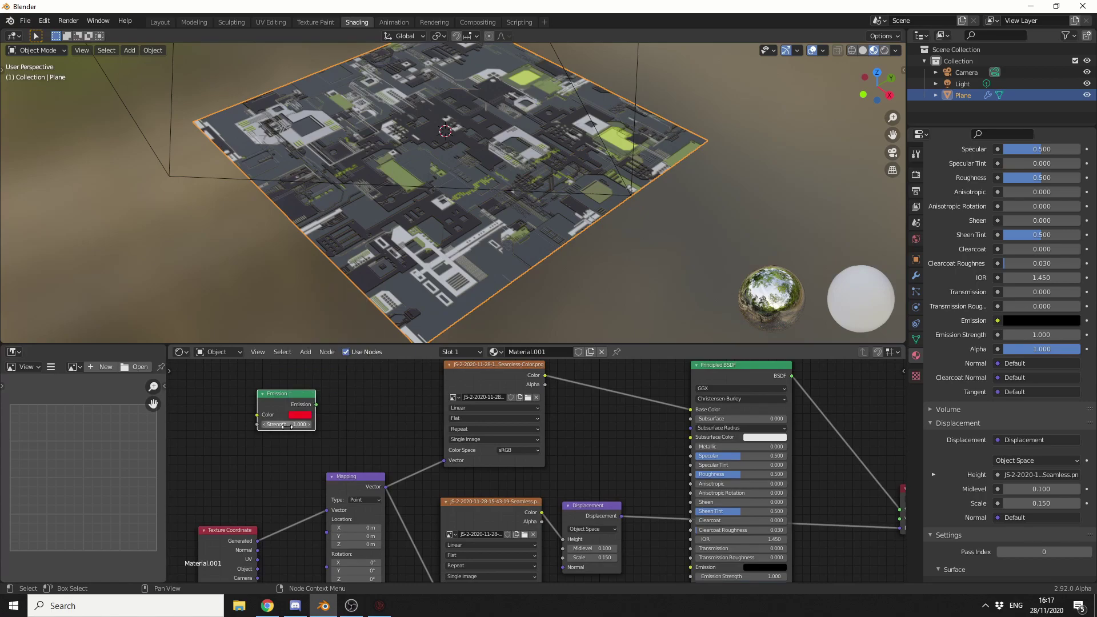
{"action": "type", "text": "30"}
{"action": "key", "text": "Return"}
Add a Mix Shader combining the BSDF and Emission, and connect it to the Material Output Surface
{"action": "left_click", "coordinate": [310, 356]}
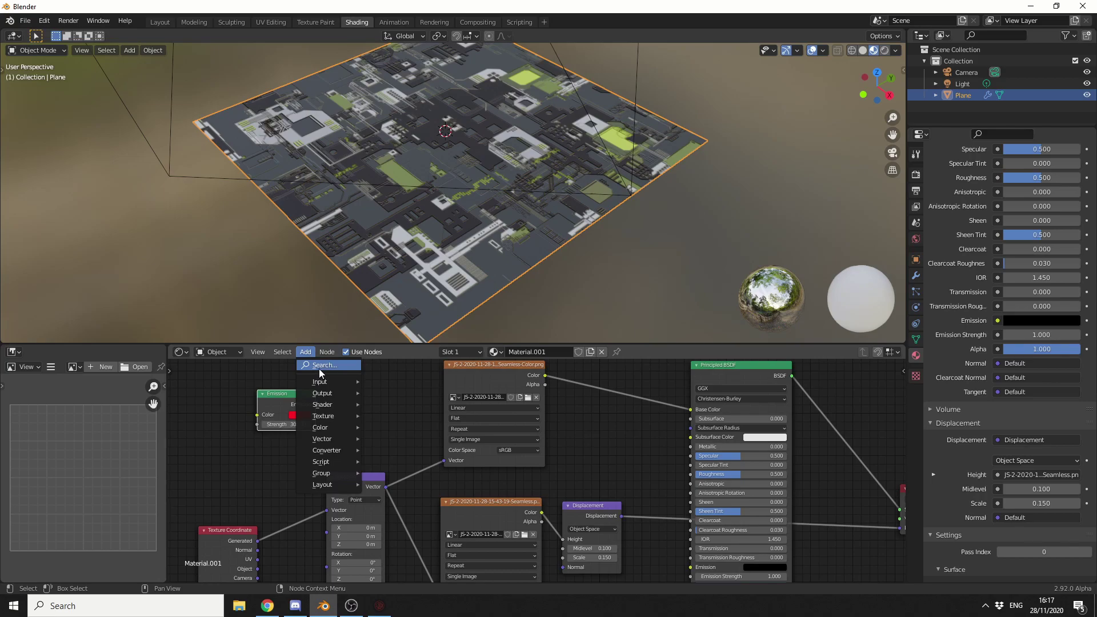
{"action": "left_click", "coordinate": [319, 368]}
{"action": "type", "text": "mix"}
{"action": "key", "text": "Return"}
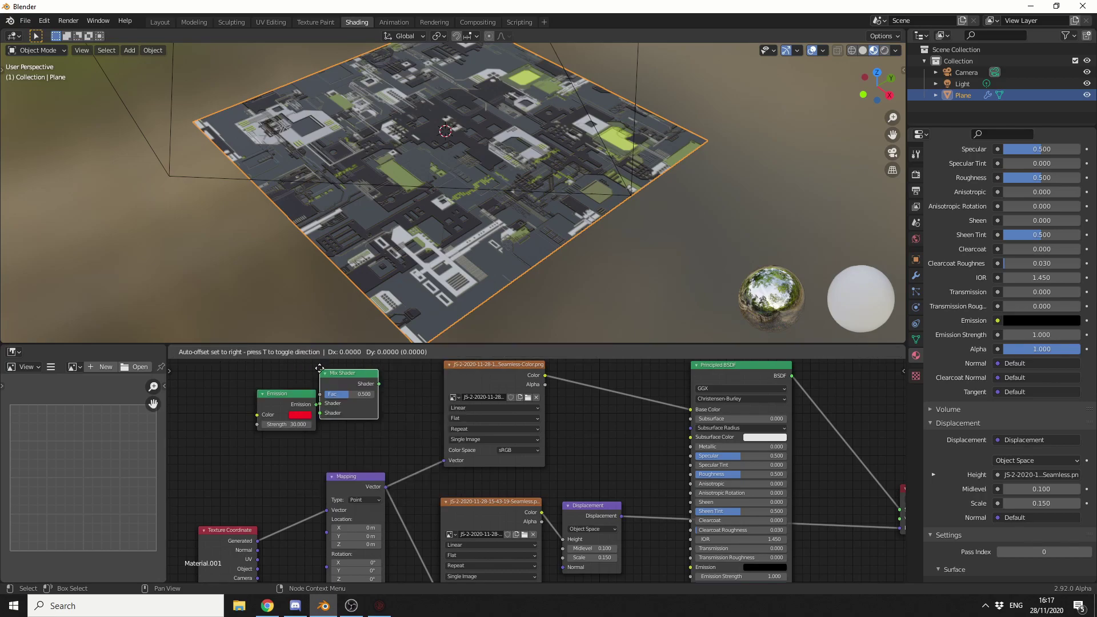
{"action": "left_click", "coordinate": [309, 383]}
{"action": "middle_click_drag", "start_coordinate": [810, 427], "coordinate": [738, 443]}
{"action": "left_click_drag", "start_coordinate": [825, 529], "coordinate": [782, 429]}
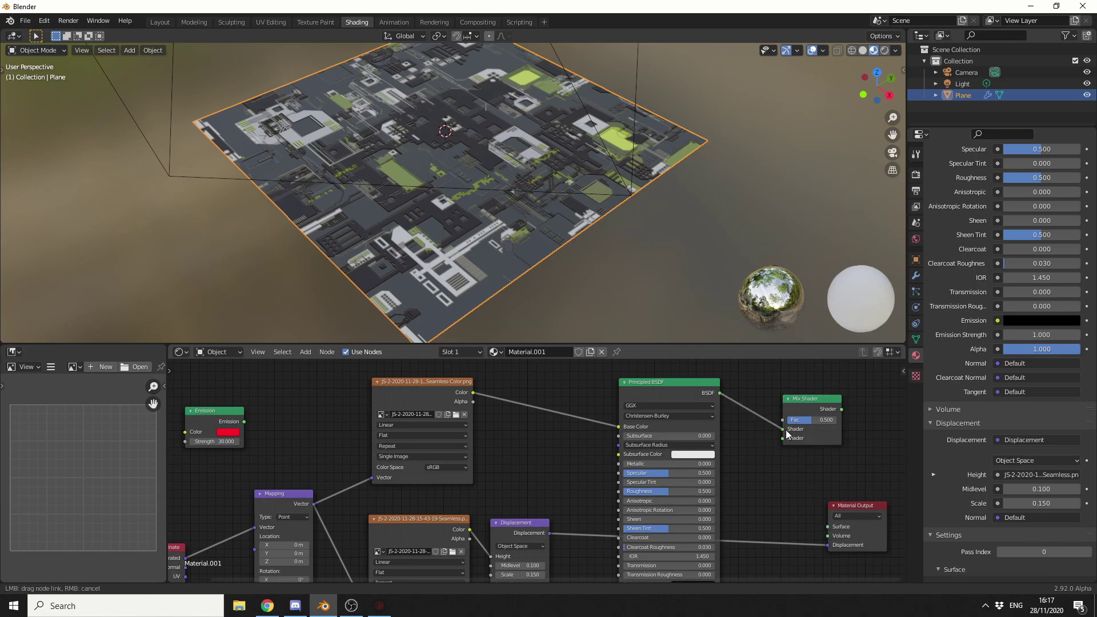
{"action": "left_click_drag", "start_coordinate": [229, 411], "coordinate": [782, 438]}
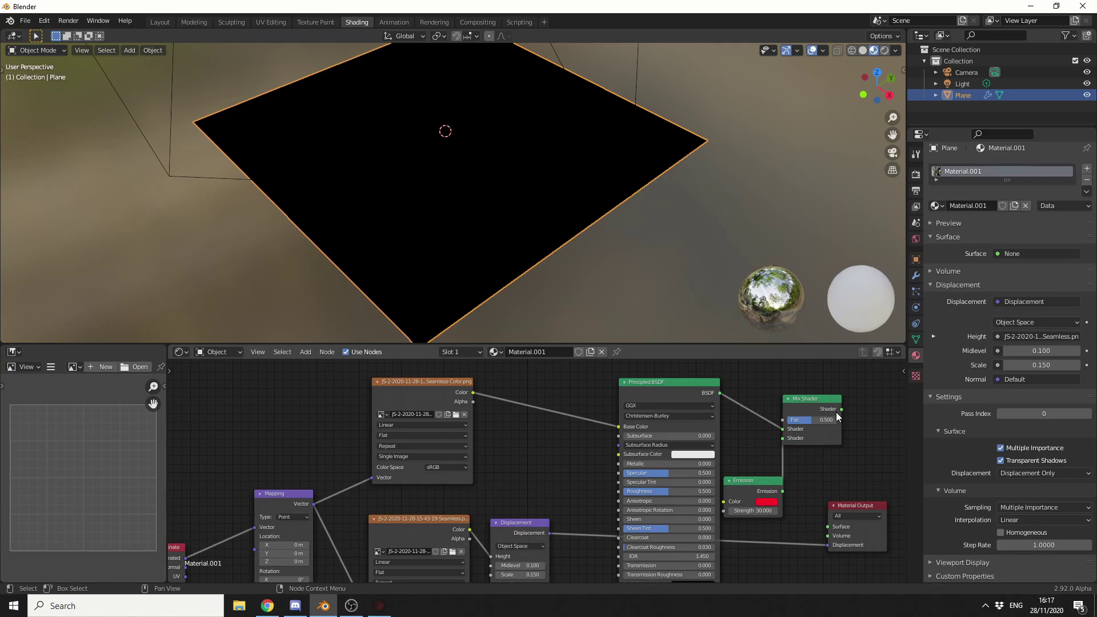
{"action": "left_click_drag", "start_coordinate": [841, 409], "coordinate": [828, 526]}
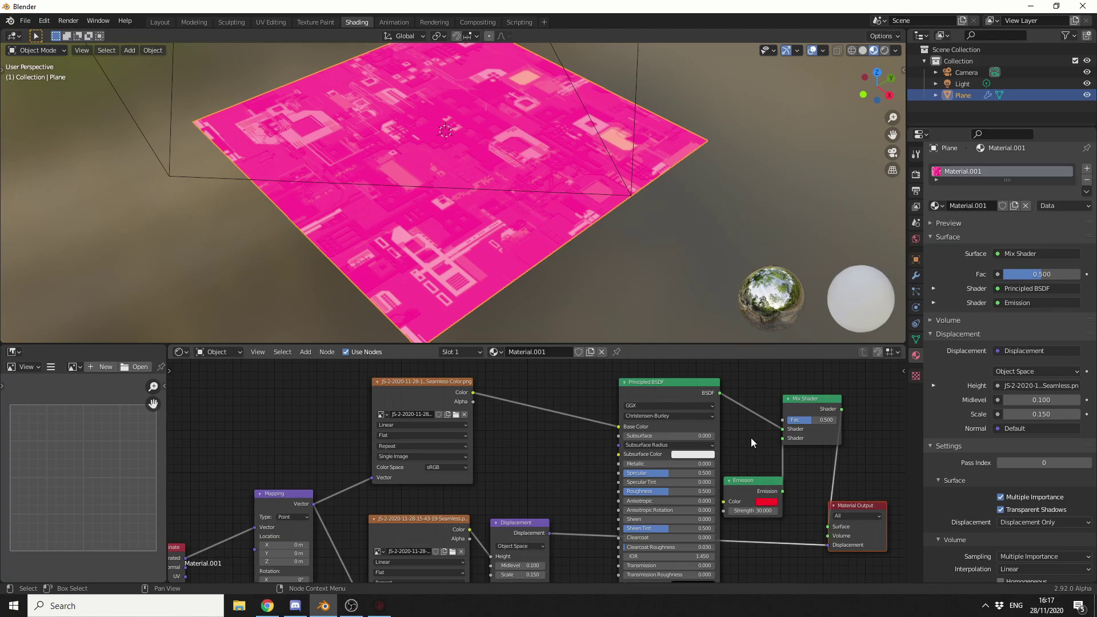
Add a ColorRamp fed by the colour map, drive the Mix Shader Fac with it, and move its black stop to about 0.264
{"action": "middle_click_drag", "start_coordinate": [750, 437], "coordinate": [778, 485]}
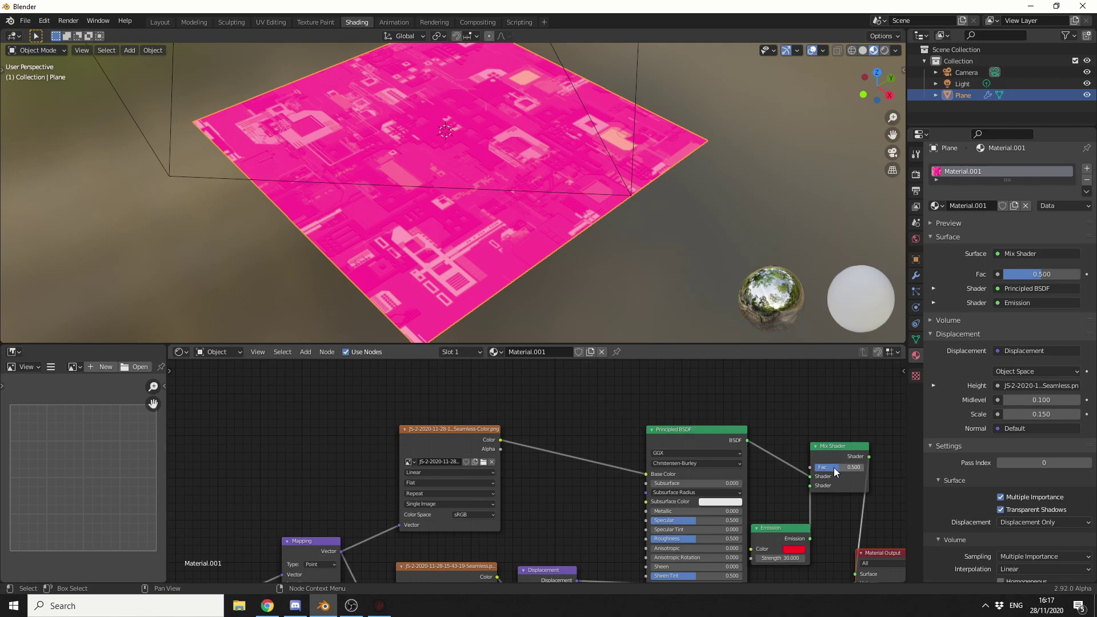
{"action": "left_click", "coordinate": [305, 351]}
{"action": "left_click", "coordinate": [321, 364]}
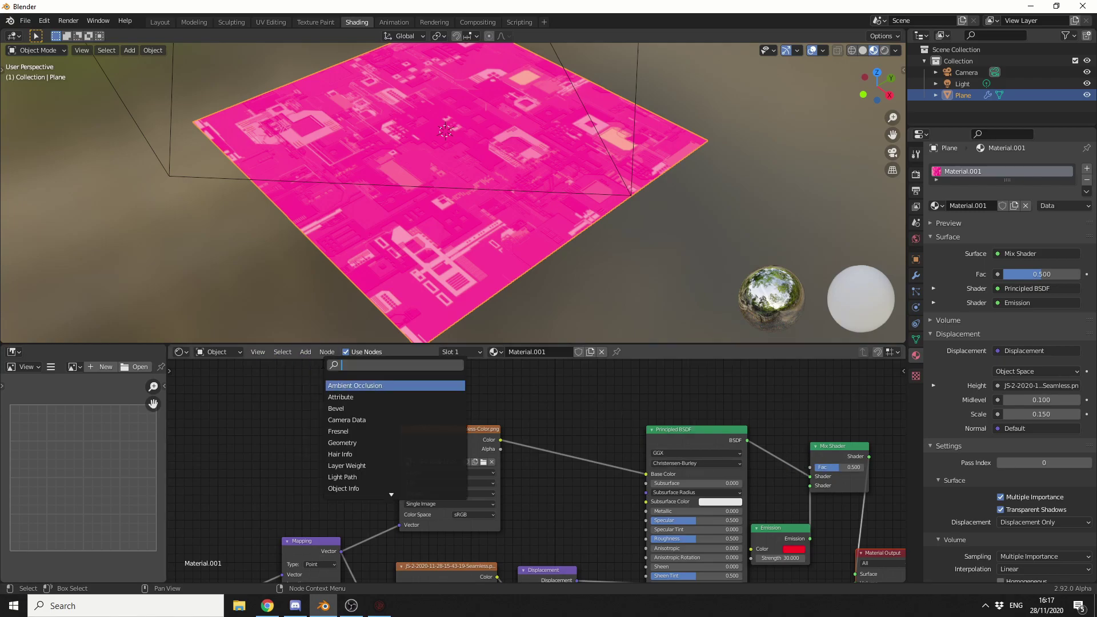
{"action": "type", "text": "colorr"}
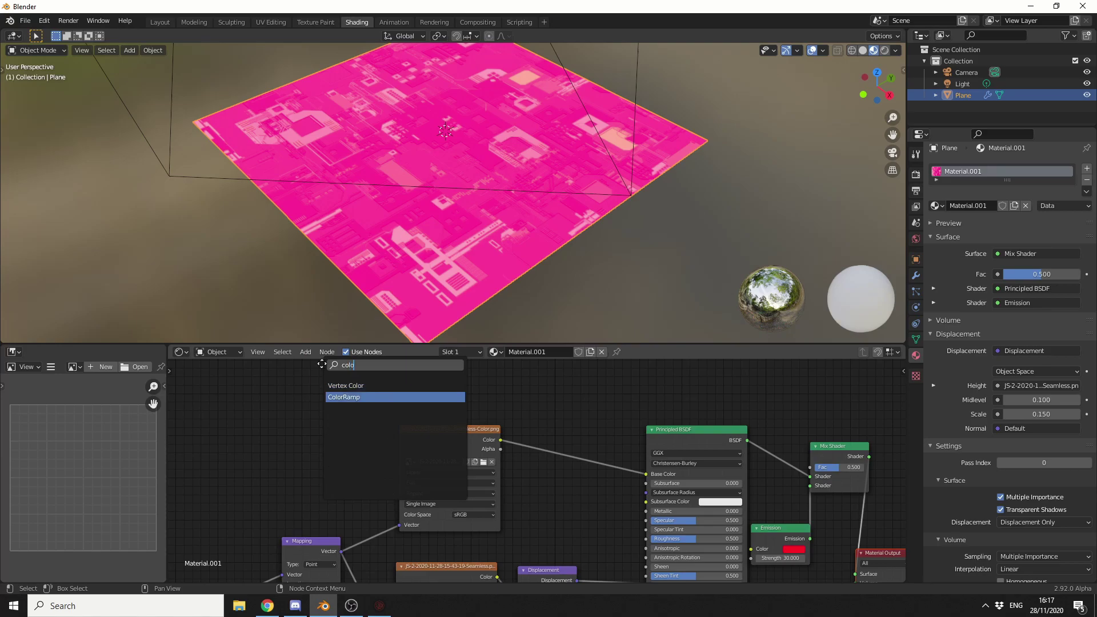
{"action": "key", "text": "Return"}
{"action": "left_click", "coordinate": [601, 343]}
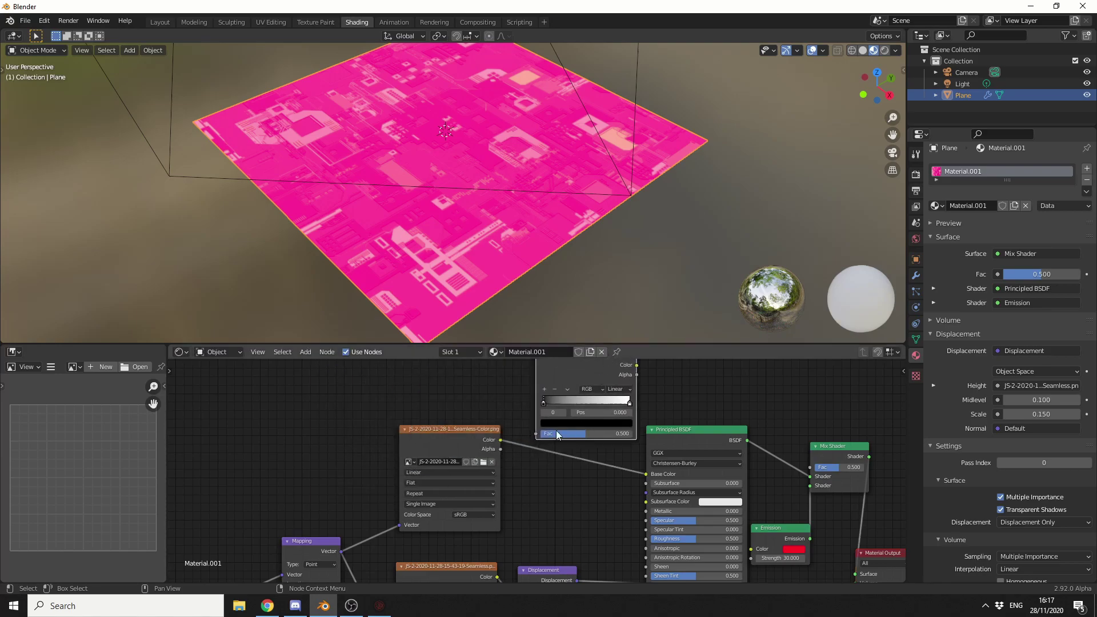
{"action": "left_click_drag", "start_coordinate": [500, 439], "coordinate": [537, 433]}
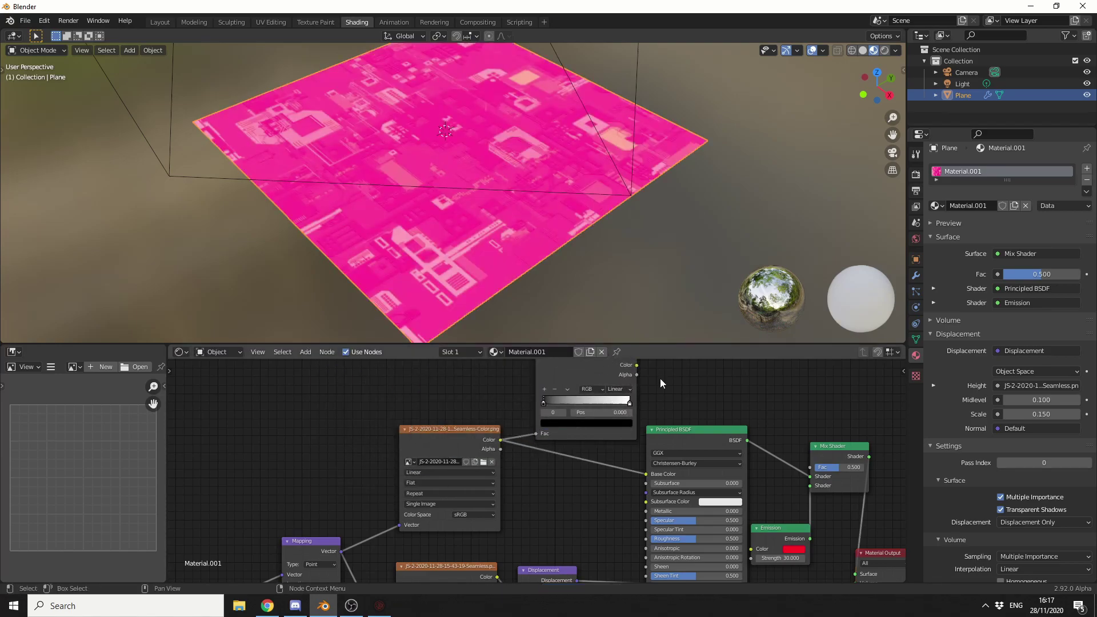
{"action": "middle_click_drag", "start_coordinate": [660, 379], "coordinate": [640, 403]}
{"action": "left_click_drag", "start_coordinate": [621, 400], "coordinate": [800, 502]}
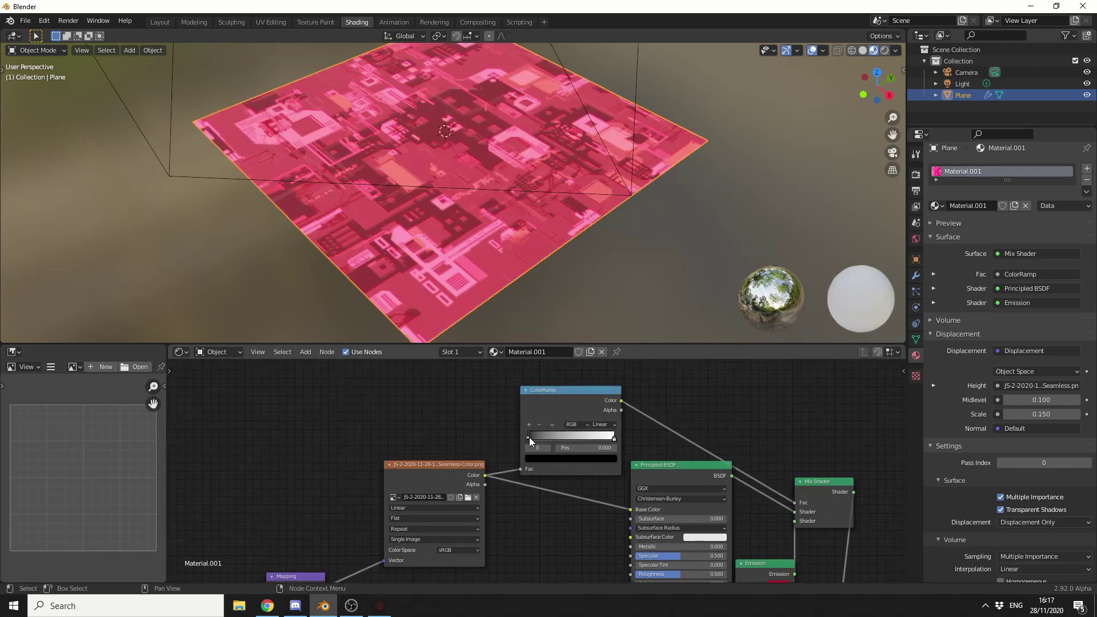
{"action": "left_click_drag", "start_coordinate": [528, 437], "coordinate": [553, 437]}
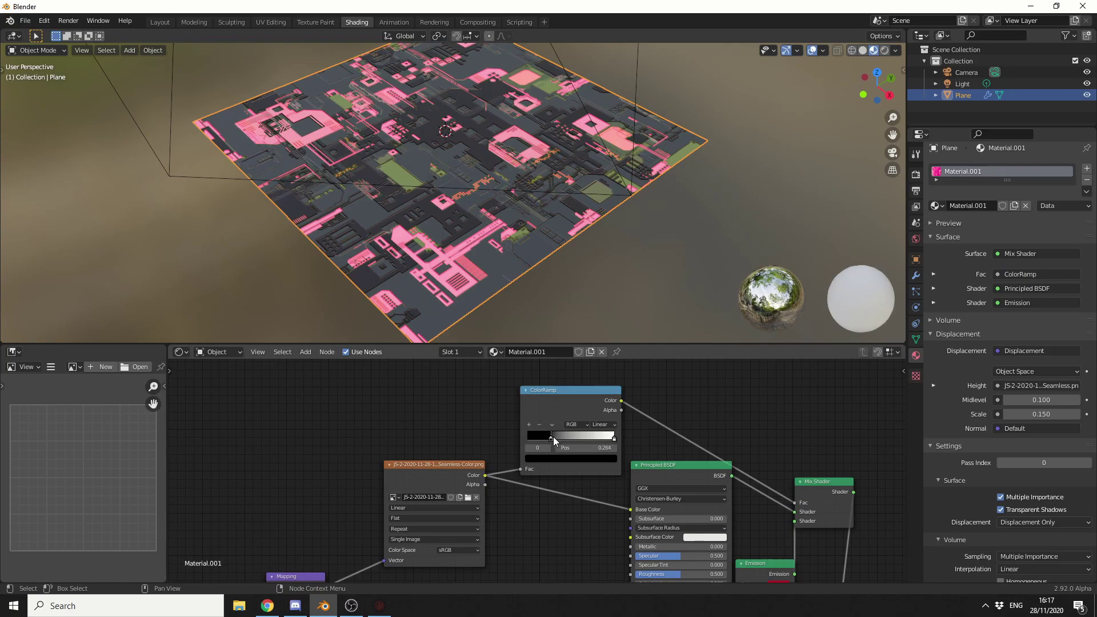
Render the final image of the displaced plane with its pink glow
{"action": "key", "text": "F12"}
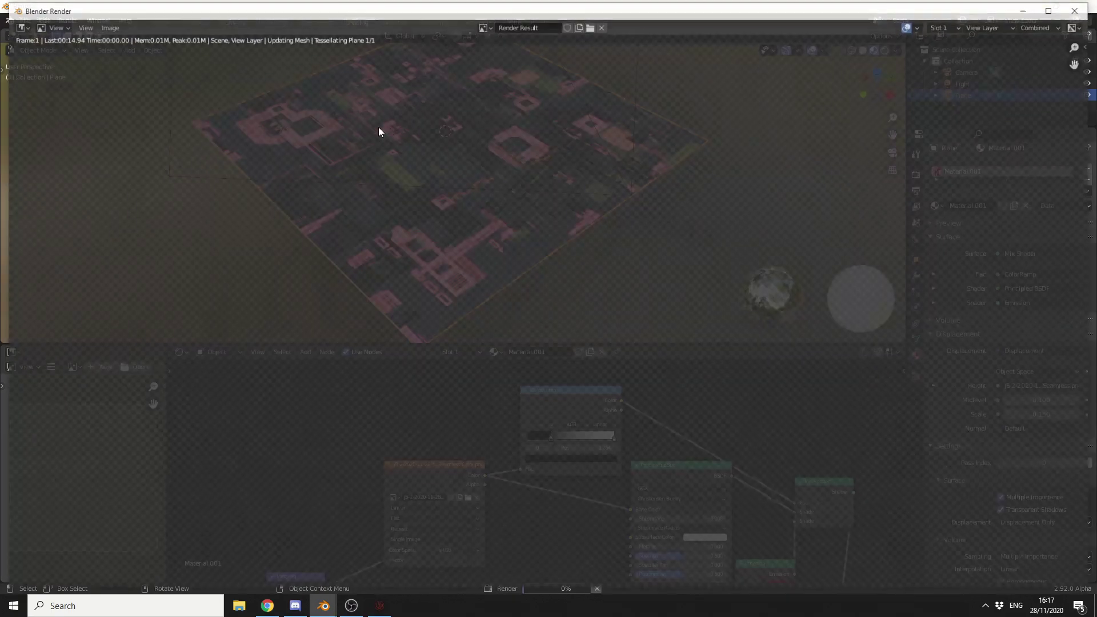